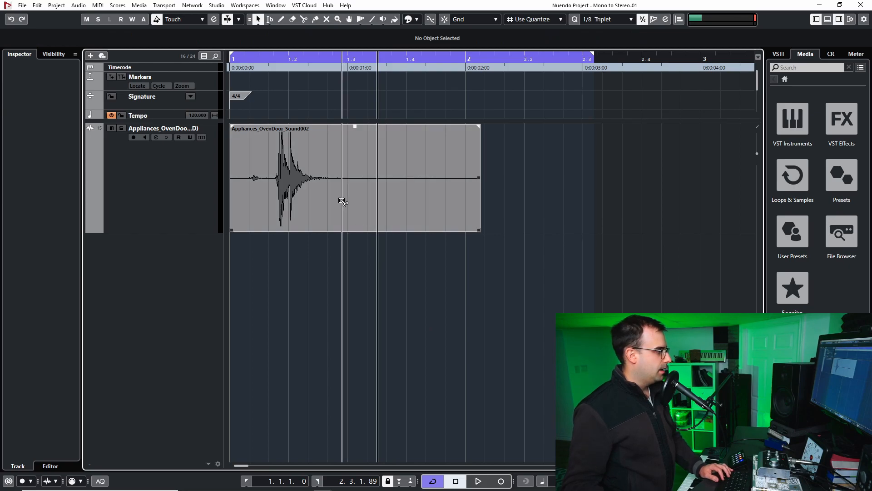
Duplicate the oven door clip onto two new tracks directly below and mute the original clip
{"action": "left_click_drag", "start_coordinate": [292, 273], "coordinate": [286, 356]}
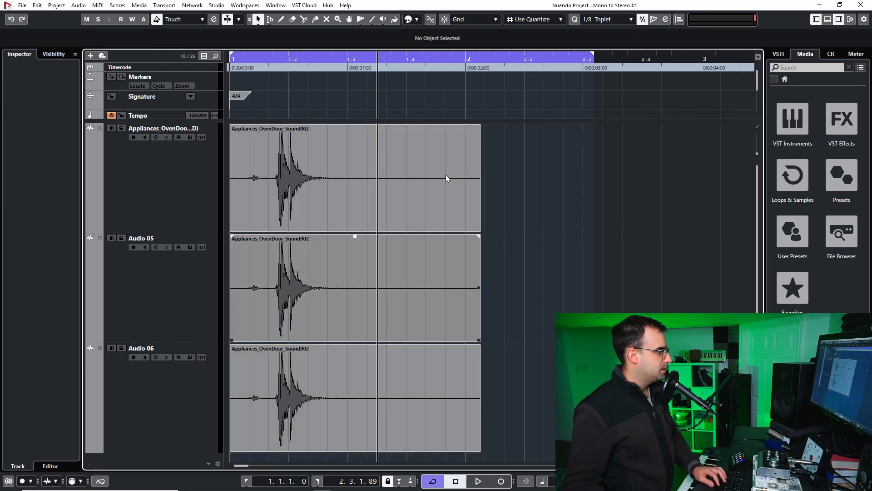
{"action": "left_click", "coordinate": [380, 177]}
{"action": "key", "text": "shift+m"}
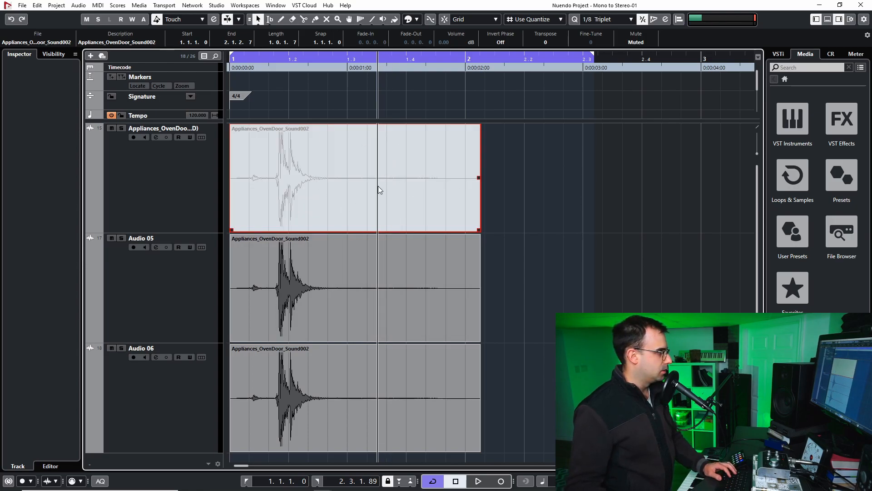
{"action": "left_click", "coordinate": [558, 209]}
{"action": "left_click", "coordinate": [417, 179]}
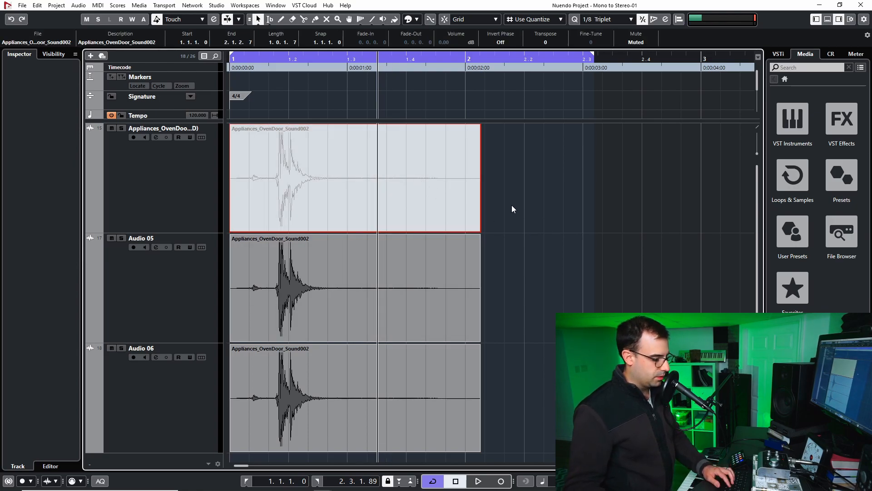
{"action": "key", "text": "h"}
Open the MixConsole and shrink it to a floating window that leaves the track list visible
{"action": "left_click", "coordinate": [178, 293]}
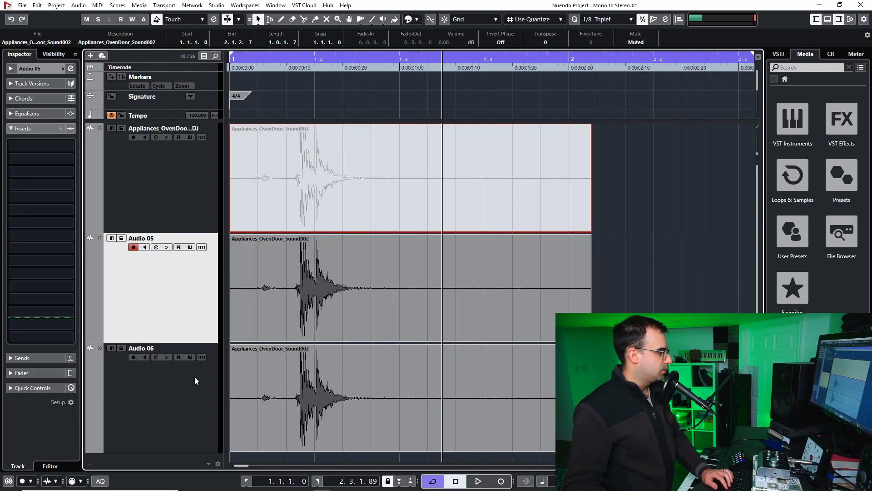
{"action": "left_click", "coordinate": [173, 358]}
{"action": "left_click", "coordinate": [165, 320]}
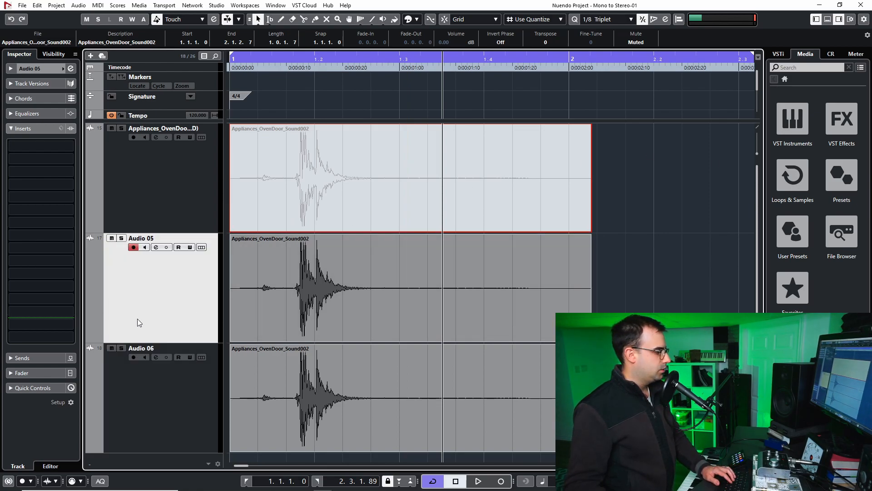
{"action": "key", "text": "F3"}
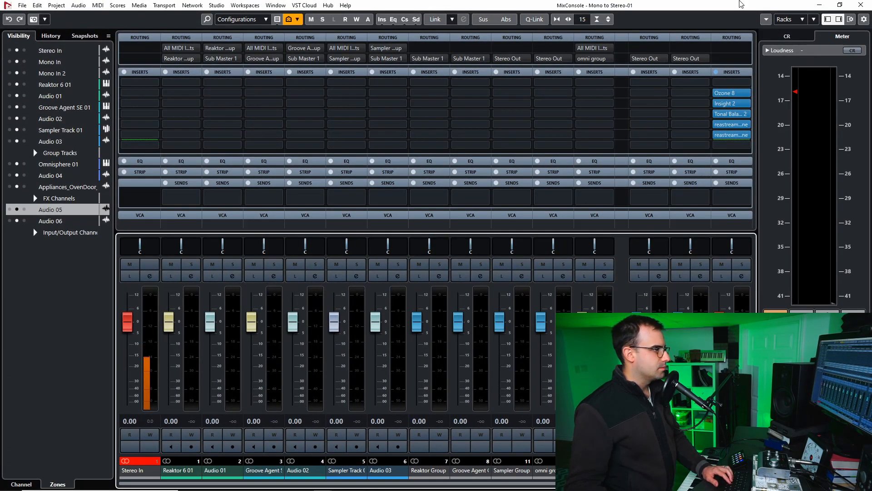
{"action": "left_click", "coordinate": [840, 5]}
{"action": "left_click_drag", "start_coordinate": [406, 60], "coordinate": [530, 45]}
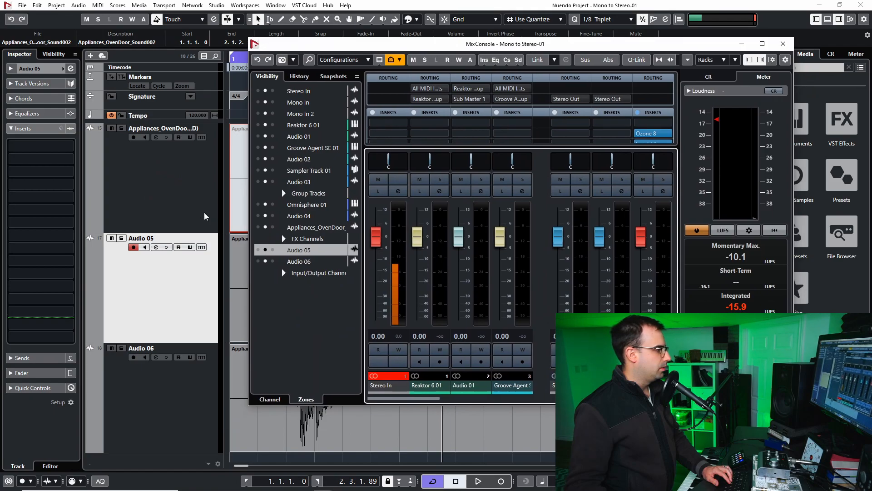
Solo the two duplicate tracks, Audio 05 and Audio 06, and bring their channels into view in the mixer
{"action": "left_click", "coordinate": [121, 239]}
{"action": "left_click_drag", "start_coordinate": [434, 399], "coordinate": [670, 399]}
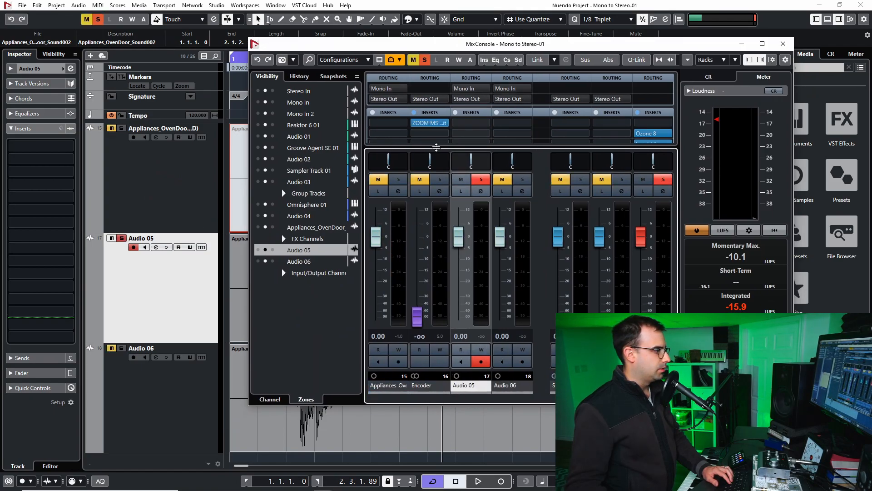
{"action": "left_click", "coordinate": [130, 387]}
{"action": "left_click", "coordinate": [121, 348]}
Pan Audio 05 hard left and Audio 06 hard right, and close the MixConsole
{"action": "key", "text": "F3"}
{"action": "left_click_drag", "start_coordinate": [493, 162], "coordinate": [529, 163]}
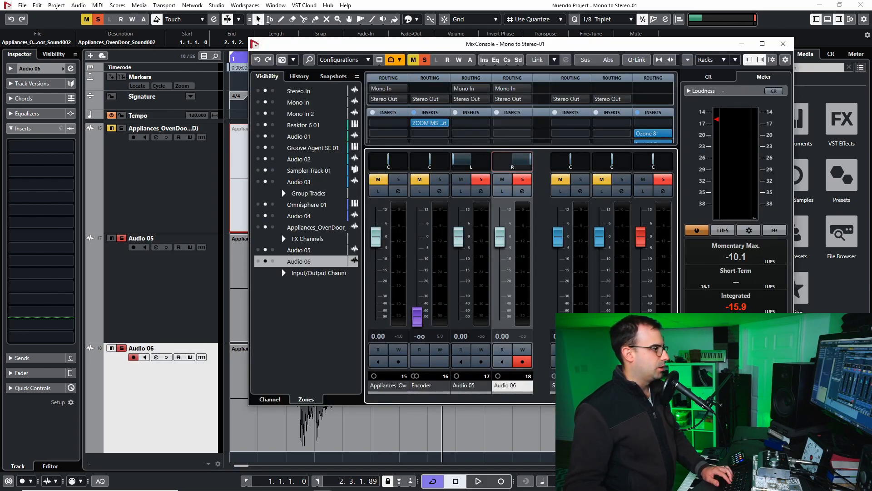
{"action": "left_click", "coordinate": [766, 44]}
{"action": "key", "text": "F3"}
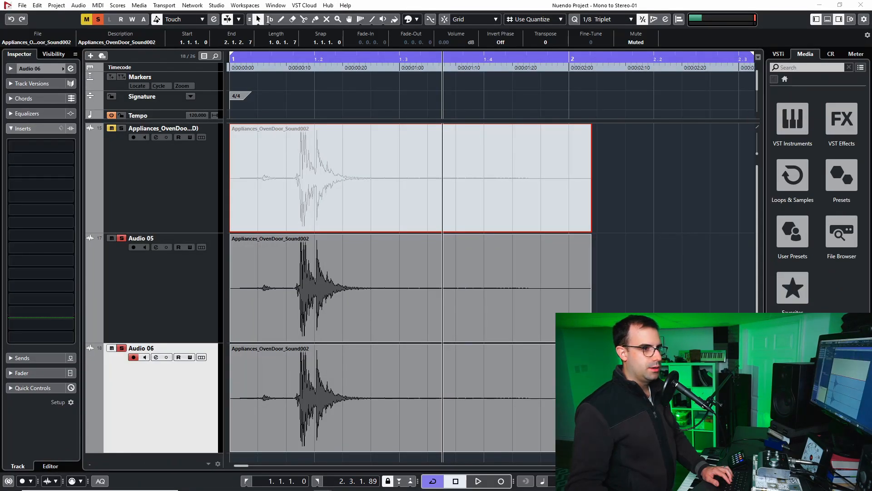
Play the two panned tracks from the start while checking the Sound Field in Insight 2, and close the plug-in
{"action": "left_click_drag", "start_coordinate": [270, 58], "coordinate": [162, 82]}
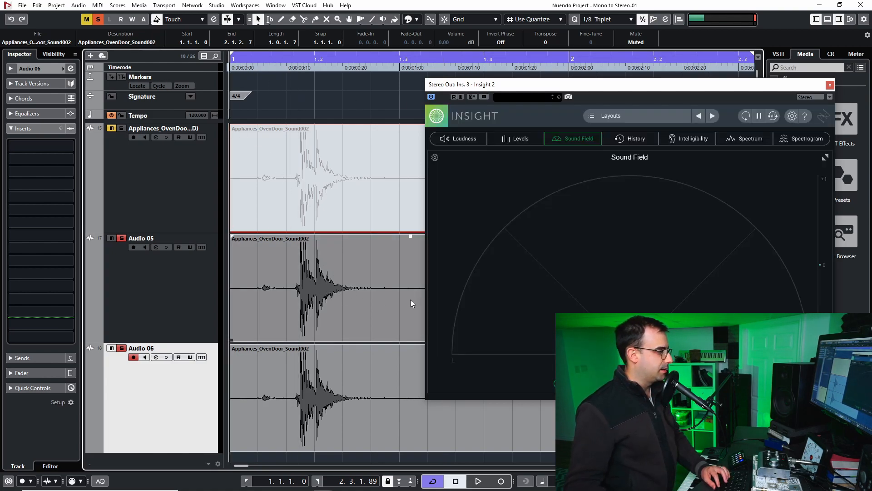
{"action": "key", "text": "space"}
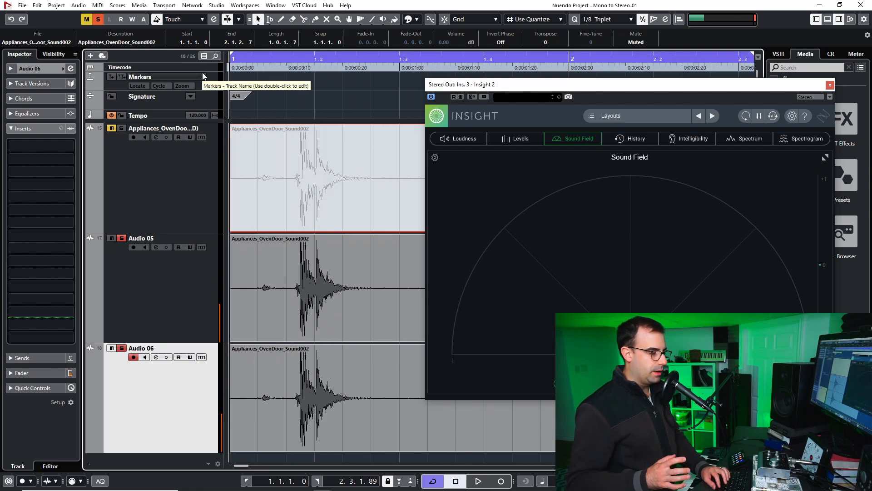
{"action": "left_click_drag", "start_coordinate": [612, 90], "coordinate": [550, 85]}
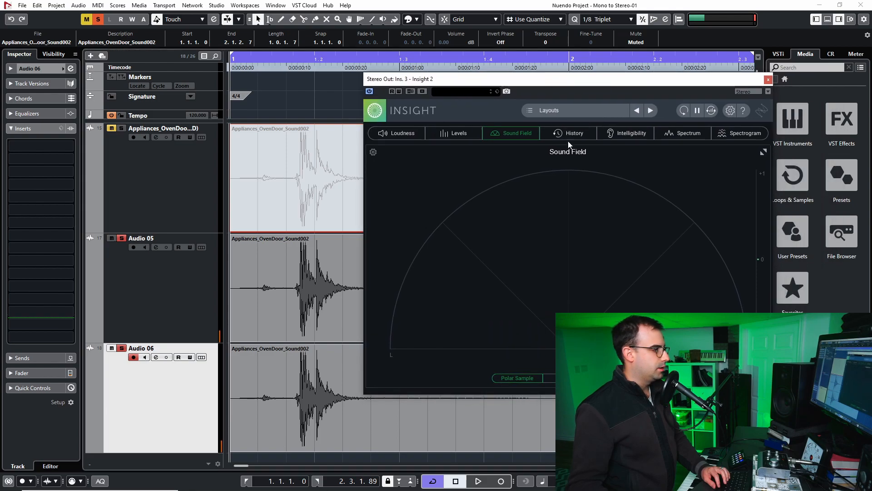
{"action": "key", "text": "space"}
{"action": "key", "text": "space"}
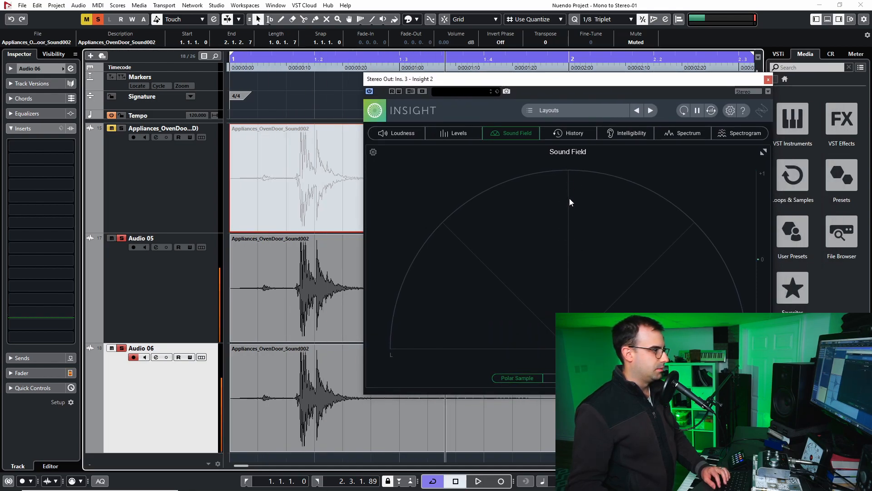
{"action": "left_click", "coordinate": [768, 79]}
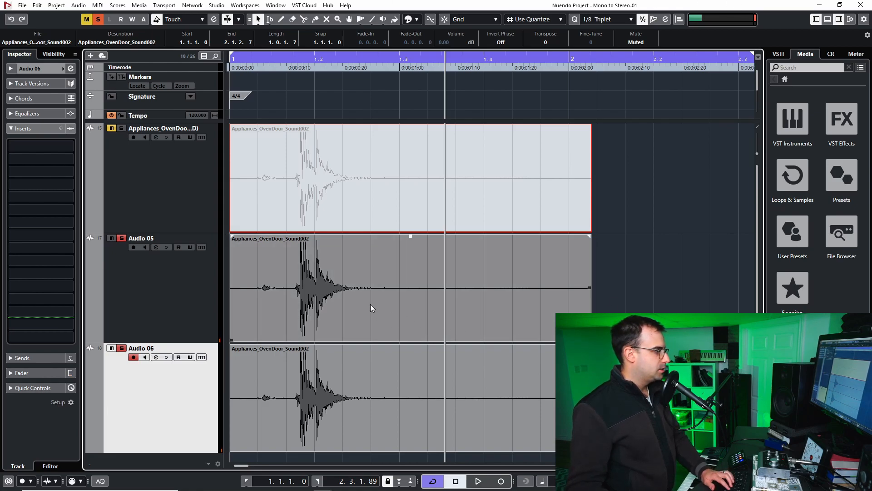
Delay the Audio 05 clip slightly so it starts at 1.1.1.9, and play back the result
{"action": "scroll", "coordinate": [324, 217], "scroll_direction": "up", "scroll_amount": 2}
{"action": "key", "text": "Home"}
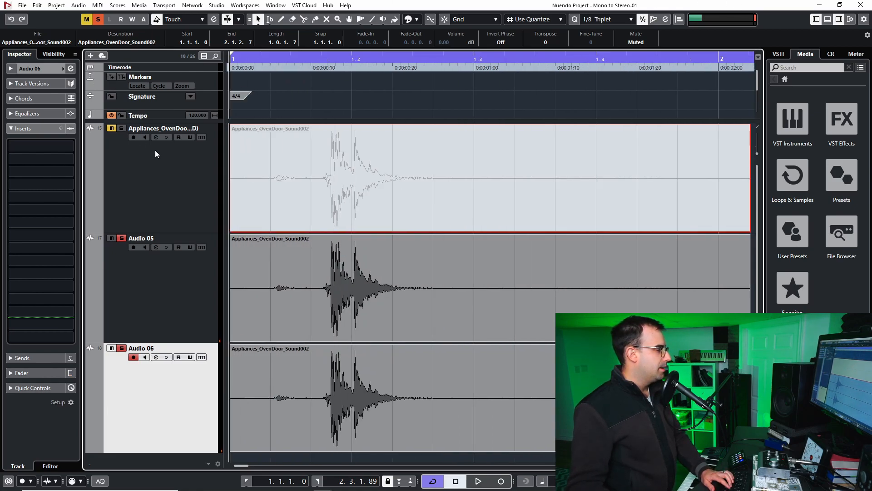
{"action": "key", "text": "h"}
{"action": "key", "text": "h"}
{"action": "key", "text": "h"}
{"action": "key", "text": "h"}
{"action": "key", "text": "h"}
{"action": "key", "text": "h"}
{"action": "key", "text": "h"}
{"action": "key", "text": "h"}
{"action": "key", "text": "h"}
{"action": "key", "text": "h"}
{"action": "key", "text": "h"}
{"action": "key", "text": "h"}
{"action": "key", "text": "g"}
{"action": "key", "text": "g"}
{"action": "key", "text": "g"}
{"action": "key", "text": "h"}
{"action": "key", "text": "h"}
{"action": "key", "text": "h"}
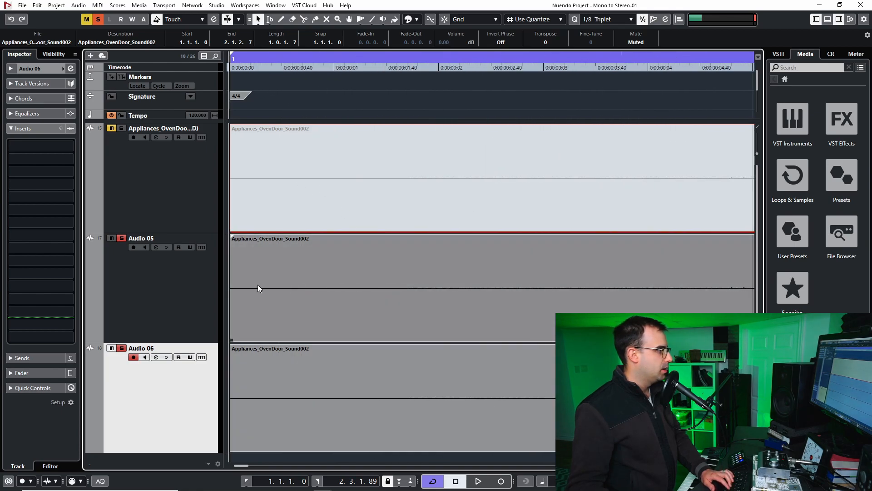
{"action": "key", "text": "h"}
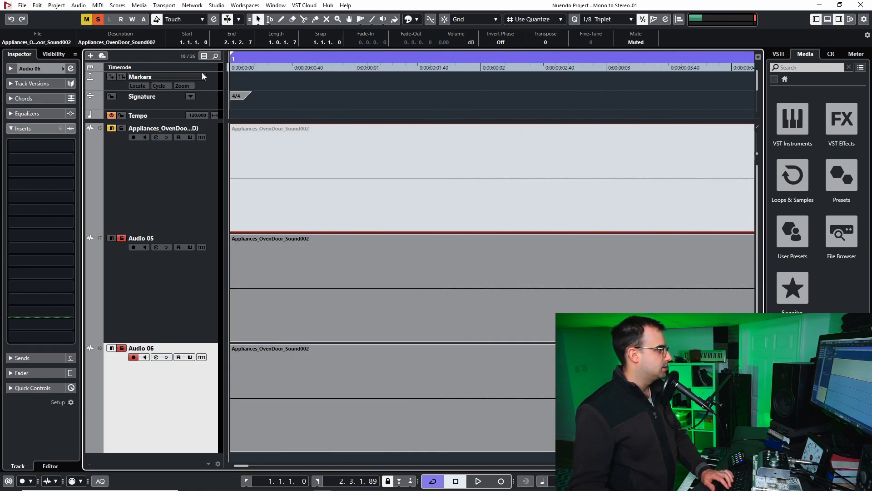
{"action": "key", "text": "h"}
{"action": "key", "text": "h"}
{"action": "key", "text": "h"}
{"action": "key", "text": "h"}
{"action": "key", "text": "h"}
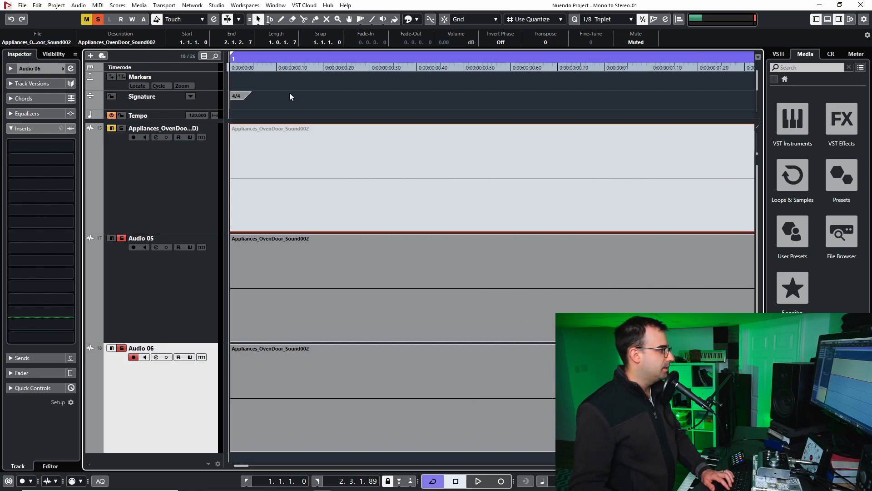
{"action": "key", "text": "h"}
{"action": "key", "text": "g"}
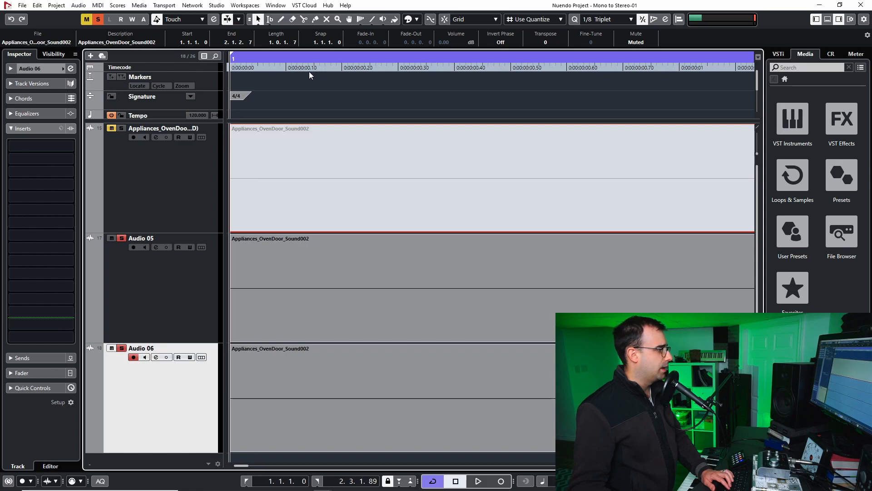
{"action": "left_click_drag", "start_coordinate": [296, 280], "coordinate": [424, 272]}
{"action": "key", "text": "g"}
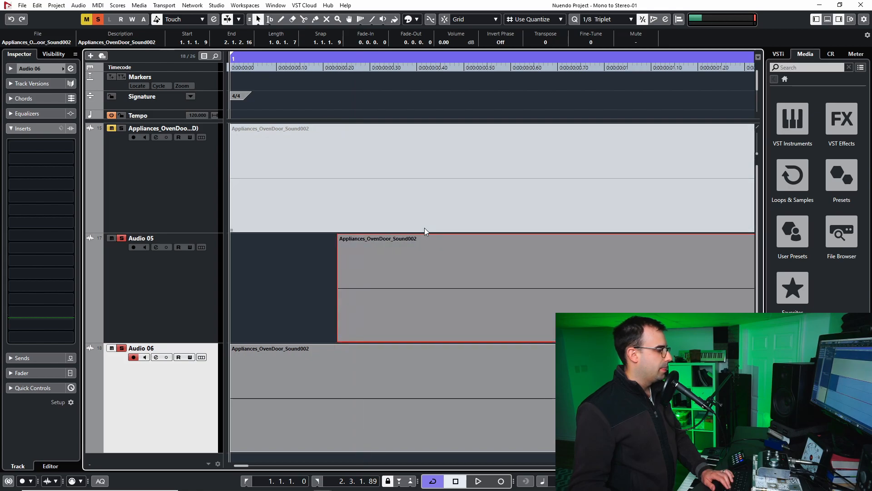
{"action": "key", "text": "g"}
{"action": "key", "text": "g"}
{"action": "key", "text": "g"}
{"action": "key", "text": "g"}
{"action": "key", "text": "g"}
{"action": "key", "text": "g"}
{"action": "key", "text": "g"}
{"action": "key", "text": "g"}
{"action": "key", "text": "space"}
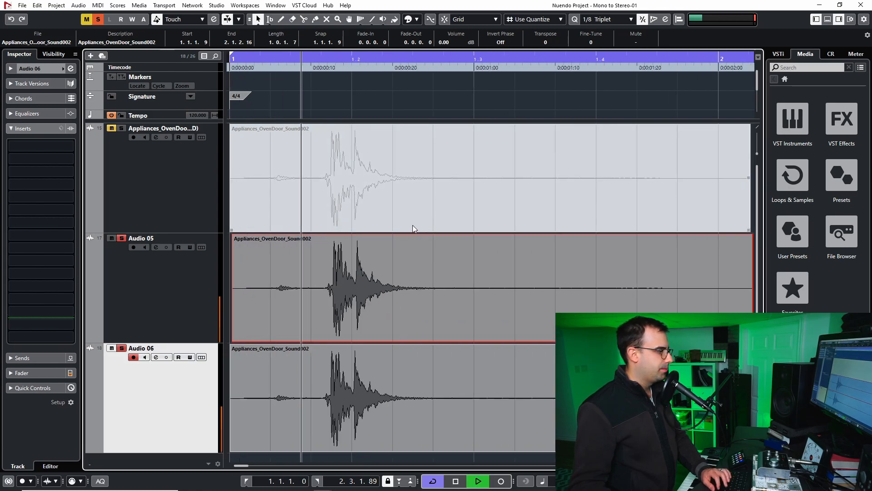
{"action": "key", "text": "space"}
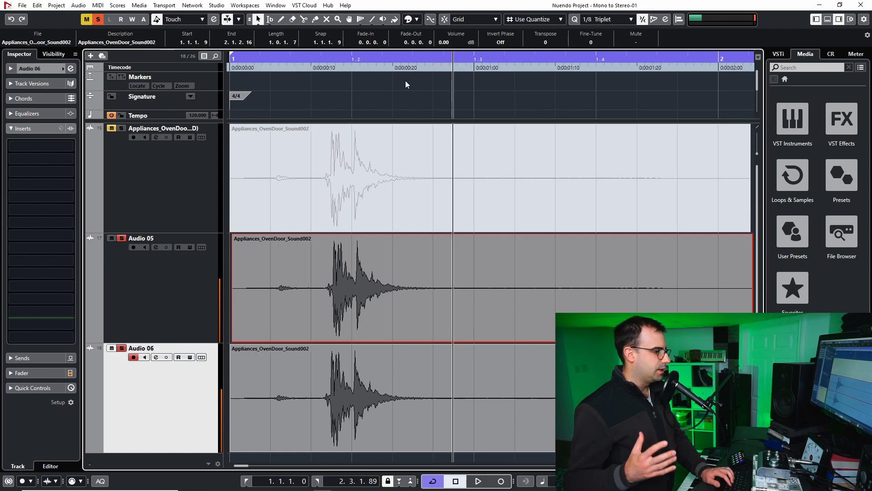
Move the Audio 05 clip back to the project start, delay the Audio 06 clip to 1.1.1.4, and play both
{"action": "key", "text": "g"}
{"action": "key", "text": "g"}
{"action": "key", "text": "g"}
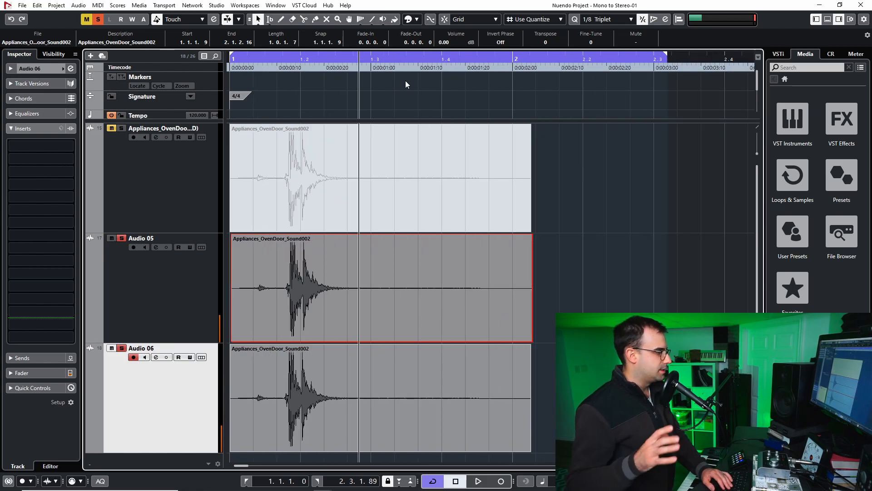
{"action": "key", "text": "h"}
{"action": "key", "text": "h"}
{"action": "key", "text": "h"}
{"action": "key", "text": "h"}
{"action": "key", "text": "h"}
{"action": "key", "text": "h"}
{"action": "key", "text": "h"}
{"action": "key", "text": "h"}
{"action": "left_click_drag", "start_coordinate": [453, 303], "coordinate": [350, 299]}
{"action": "left_click_drag", "start_coordinate": [308, 378], "coordinate": [341, 378]}
{"action": "key", "text": "space"}
{"action": "key", "text": "h"}
{"action": "key", "text": "h"}
{"action": "key", "text": "h"}
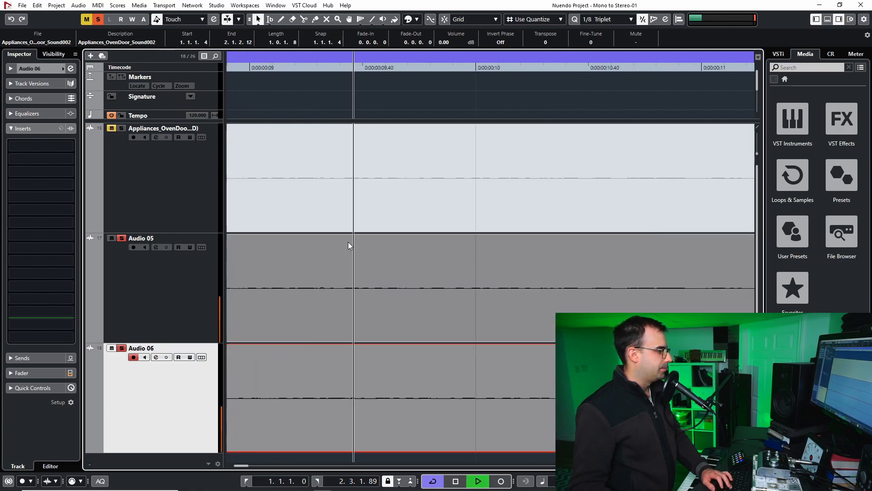
{"action": "key", "text": "g"}
{"action": "key", "text": "g"}
{"action": "key", "text": "g"}
{"action": "key", "text": "space"}
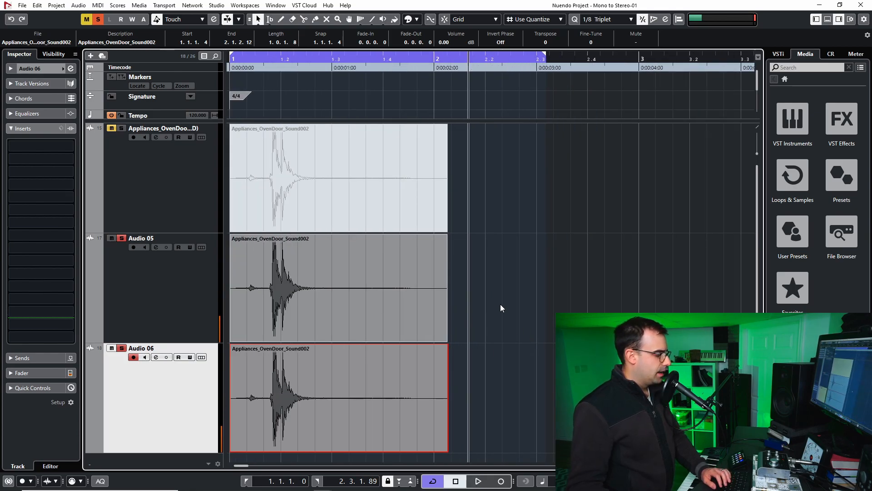
Mute the Audio 05 and Audio 06 clips, turn off the track solos, and unmute the original oven door clip
{"action": "left_click_drag", "start_coordinate": [580, 286], "coordinate": [299, 422]}
{"action": "key", "text": "shift+m"}
{"action": "left_click", "coordinate": [122, 348]}
{"action": "left_click", "coordinate": [326, 190]}
{"action": "key", "text": "m"}
{"action": "key", "text": "m"}
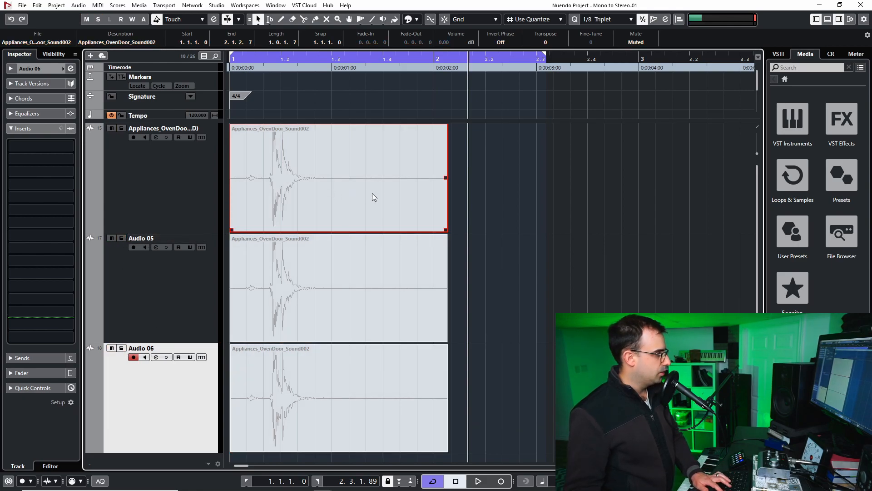
{"action": "key", "text": "shift+u"}
{"action": "left_click", "coordinate": [506, 229]}
Insert the Replika XT delay on the original oven door track and position its window over the arrangement
{"action": "left_click", "coordinate": [165, 178]}
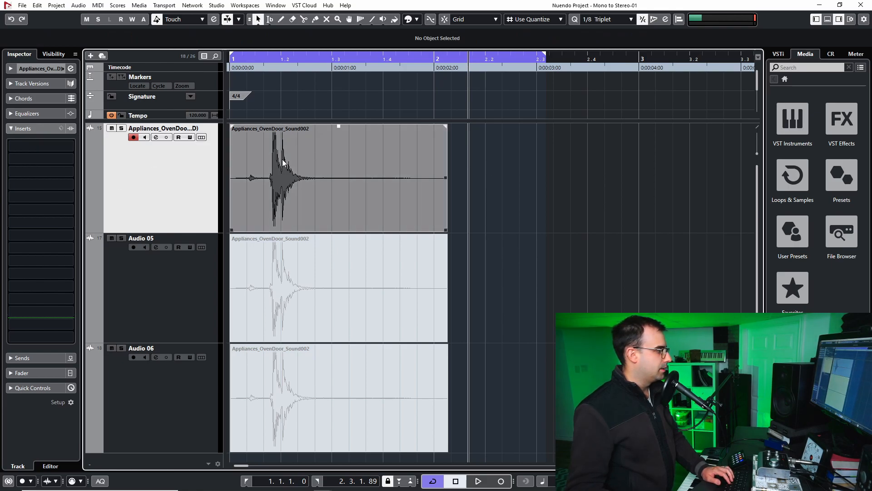
{"action": "left_click", "coordinate": [57, 148]}
{"action": "type", "text": "reak"}
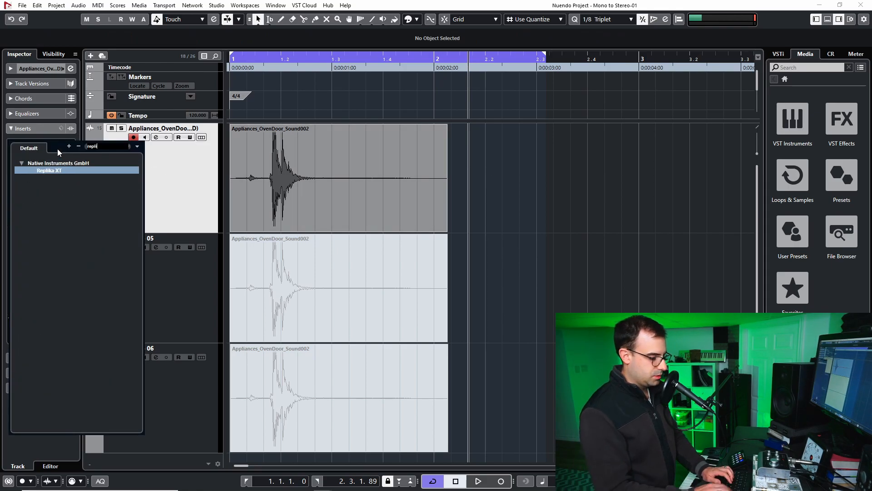
{"action": "key", "text": "Return"}
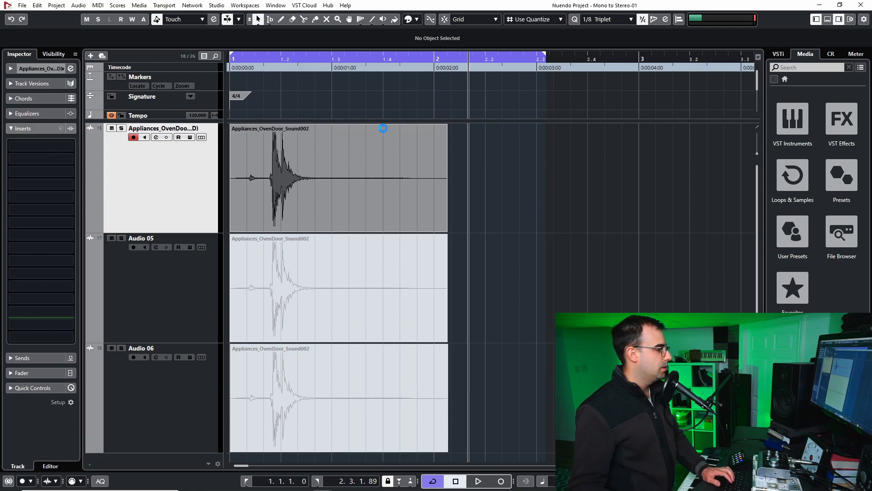
{"action": "left_click_drag", "start_coordinate": [400, 129], "coordinate": [440, 168]}
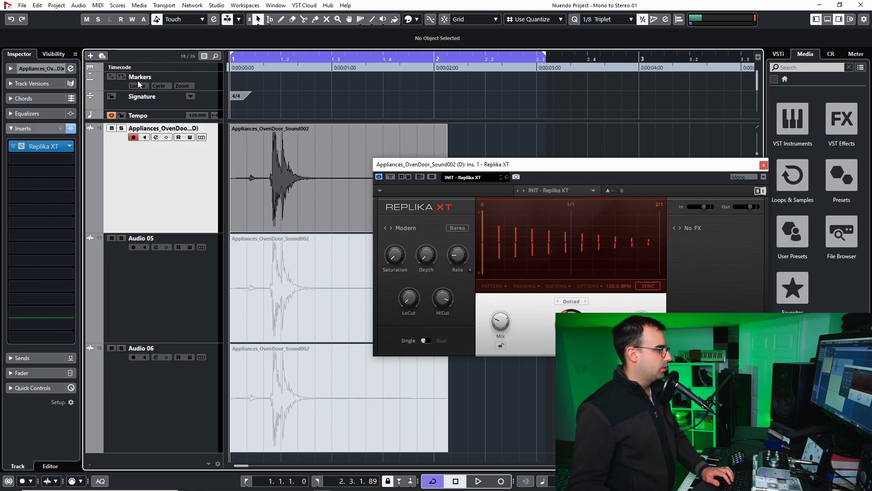
{"action": "left_click_drag", "start_coordinate": [487, 166], "coordinate": [419, 180]}
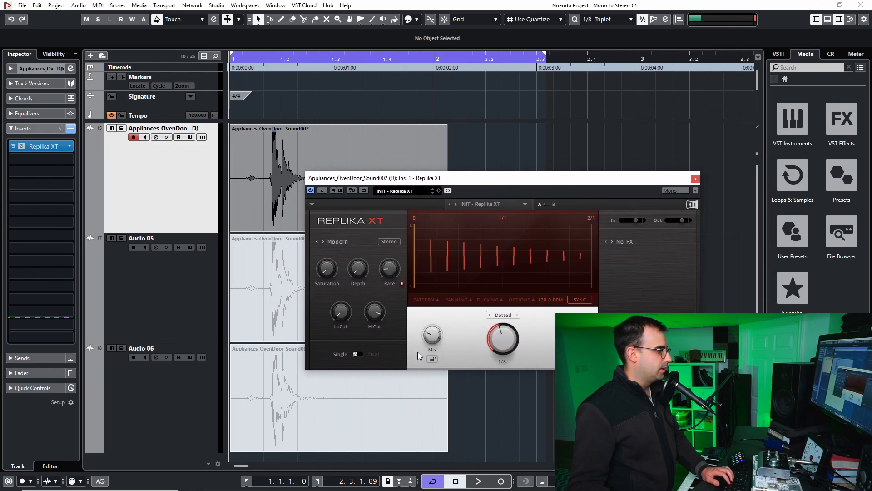
Set the Replika XT delay time to 1/64 dotted and play the oven door sound from the start
{"action": "left_click_drag", "start_coordinate": [574, 335], "coordinate": [574, 352]}
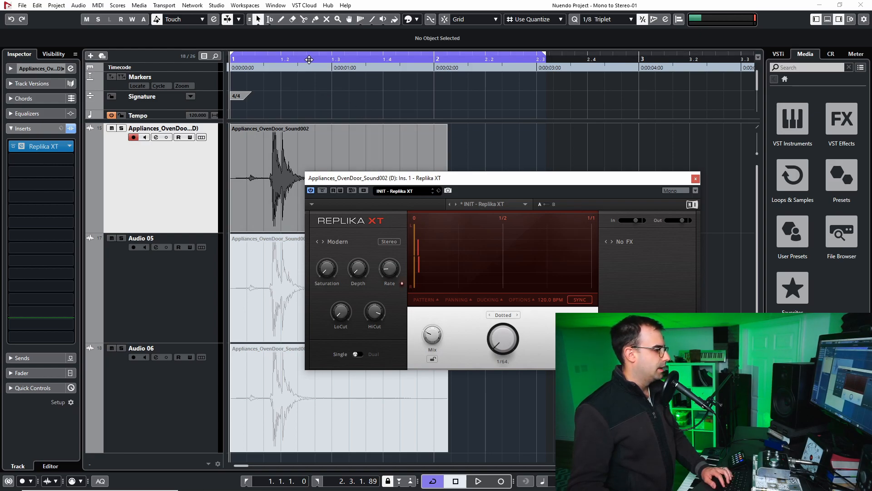
{"action": "left_click_drag", "start_coordinate": [294, 68], "coordinate": [202, 71]}
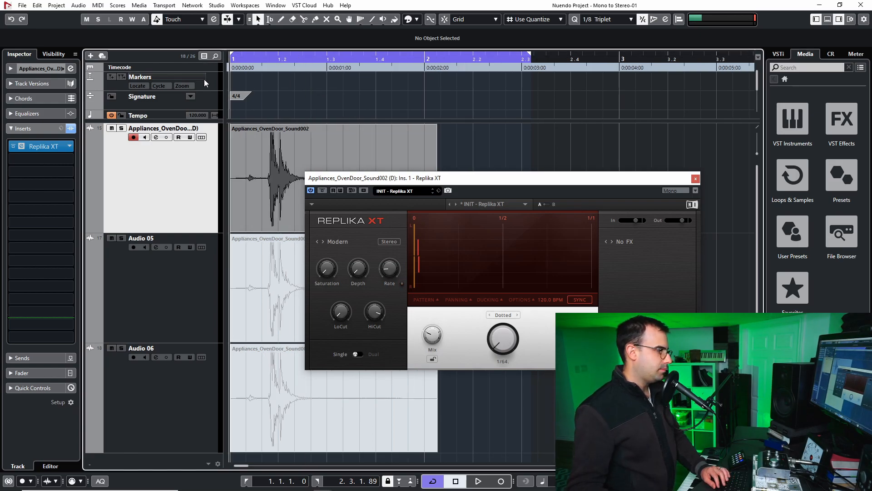
{"action": "key", "text": "space"}
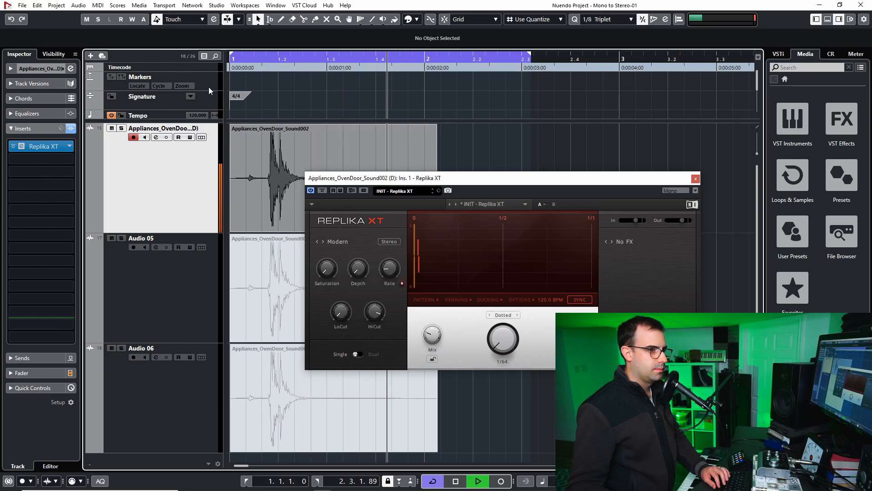
Replay the original oven door clip from the project start to audition its Replika XT delay
{"action": "key", "text": "space"}
{"action": "left_click_drag", "start_coordinate": [287, 67], "coordinate": [170, 69]}
{"action": "key", "text": "space"}
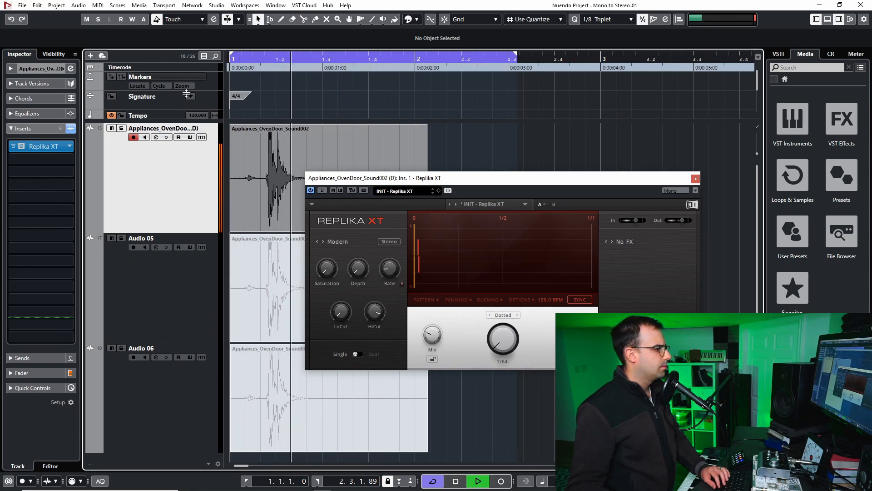
{"action": "key", "text": "space"}
{"action": "left_click_drag", "start_coordinate": [259, 68], "coordinate": [157, 70]}
{"action": "key", "text": "space"}
{"action": "key", "text": "space"}
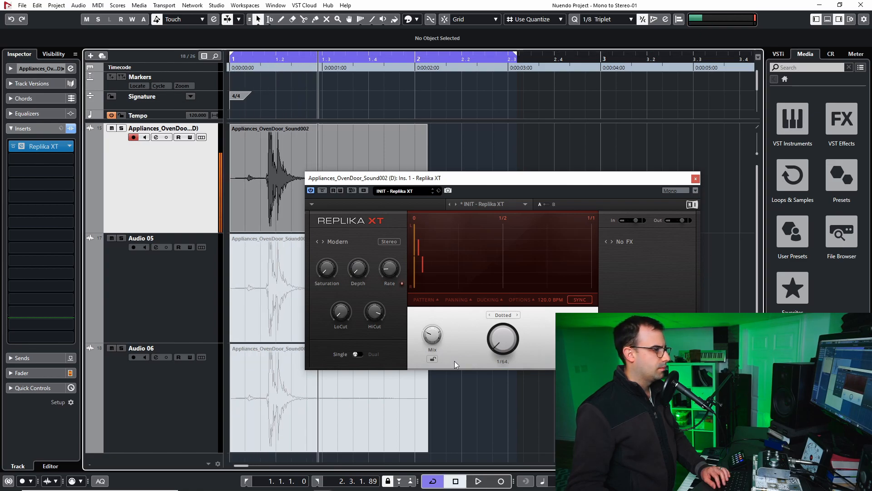
Switch the original track's Replika XT to dual delay mode and play the oven door sound from the start
{"action": "left_click", "coordinate": [362, 354]}
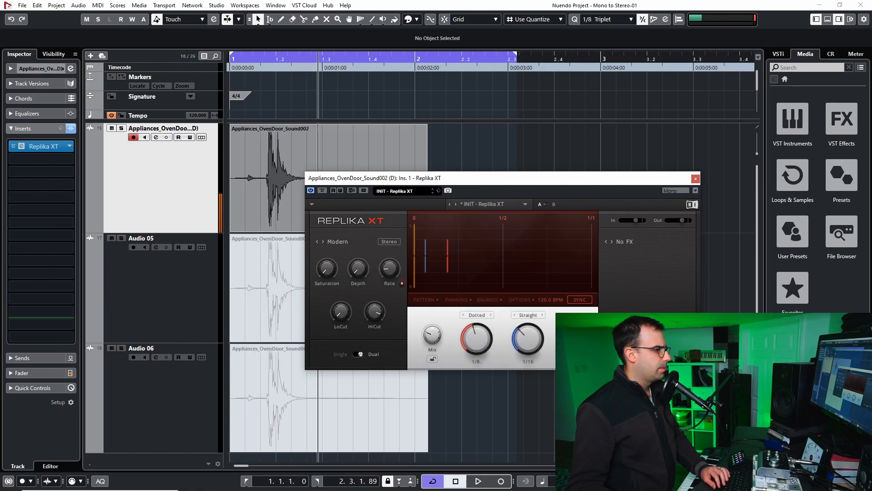
{"action": "left_click_drag", "start_coordinate": [290, 68], "coordinate": [182, 72]}
{"action": "key", "text": "space"}
{"action": "key", "text": "space"}
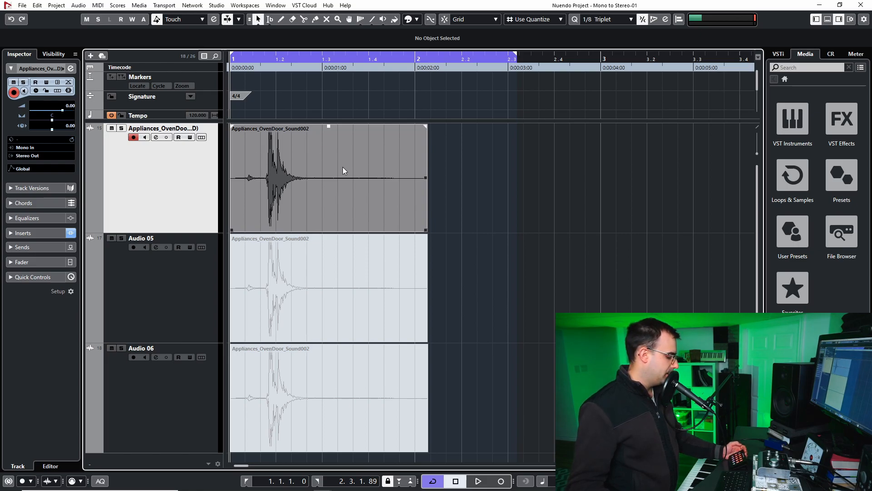
Add a stereo audio track below the original and copy the oven door clip onto it at the project start
{"action": "left_click_drag", "start_coordinate": [592, 176], "coordinate": [263, 180]}
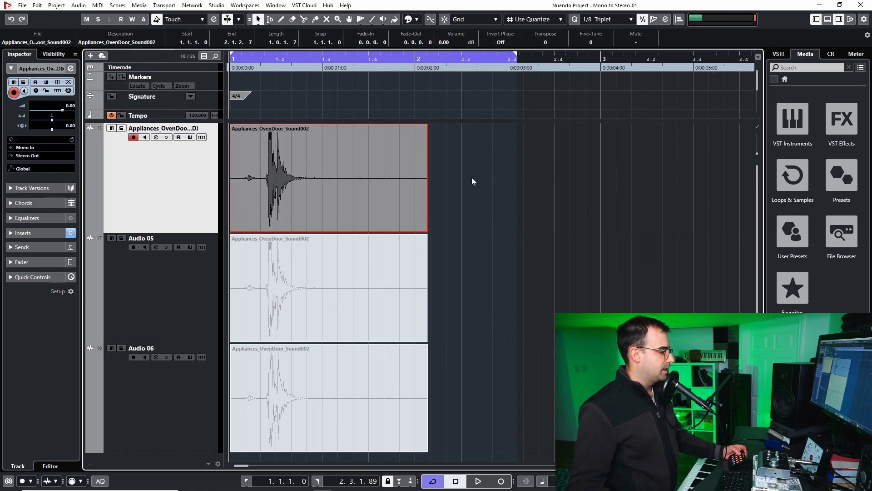
{"action": "key", "text": "t"}
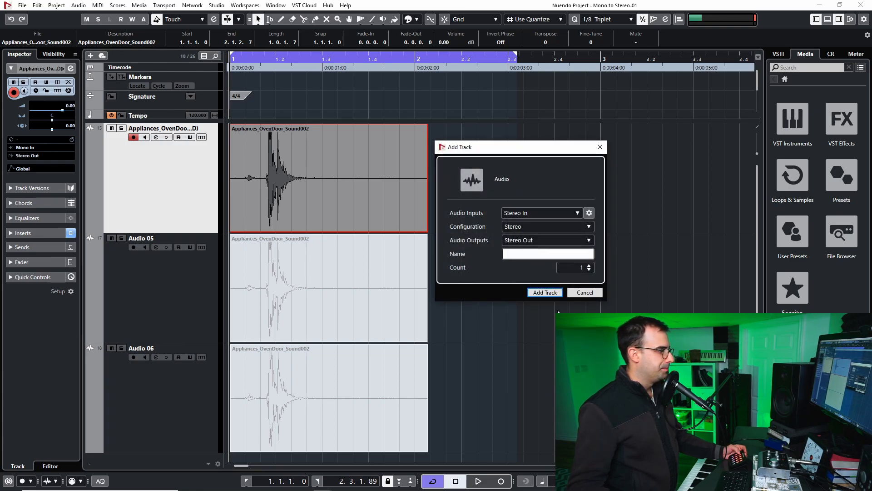
{"action": "left_click", "coordinate": [547, 292]}
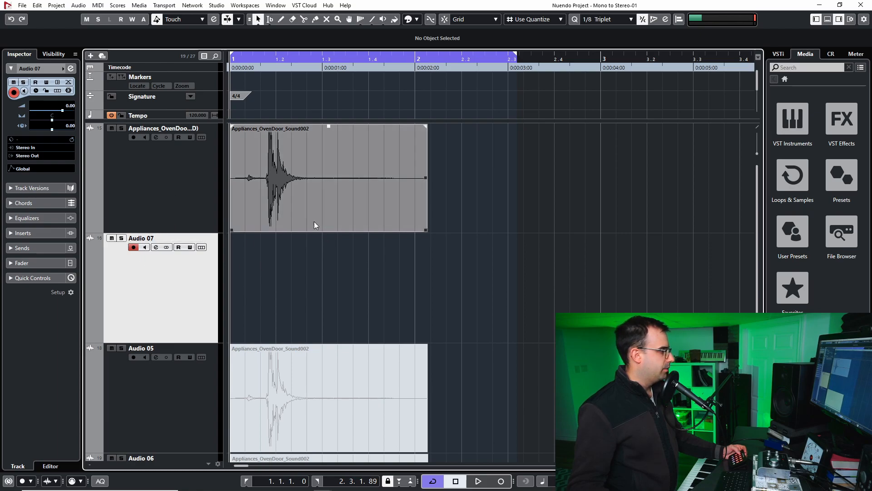
{"action": "left_click_drag", "start_coordinate": [290, 184], "coordinate": [289, 247]}
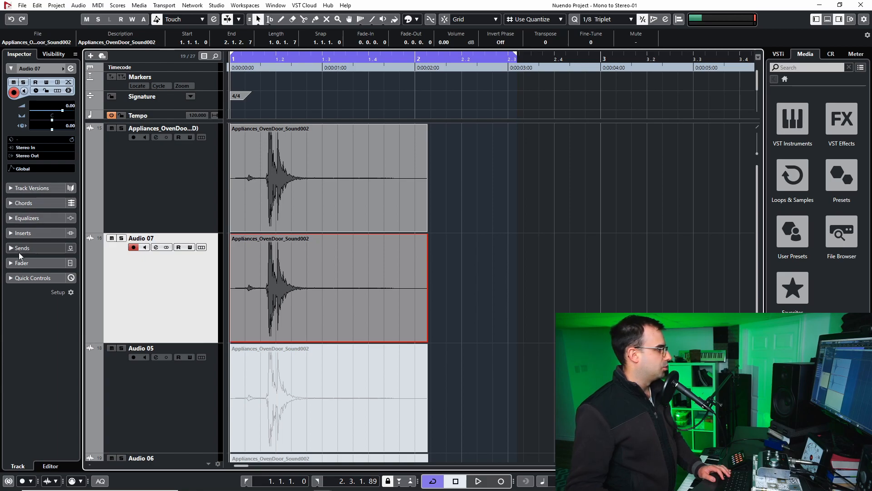
Insert Replika XT on the Audio 07 track, turn its feedback down, and set a 1/64 dotted delay time
{"action": "left_click", "coordinate": [36, 232]}
{"action": "left_click", "coordinate": [66, 149]}
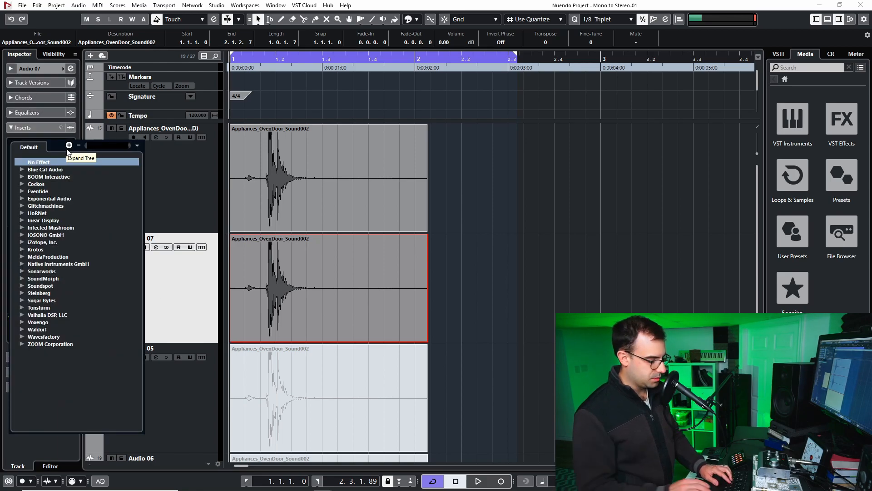
{"action": "type", "text": "repli"}
{"action": "key", "text": "Return"}
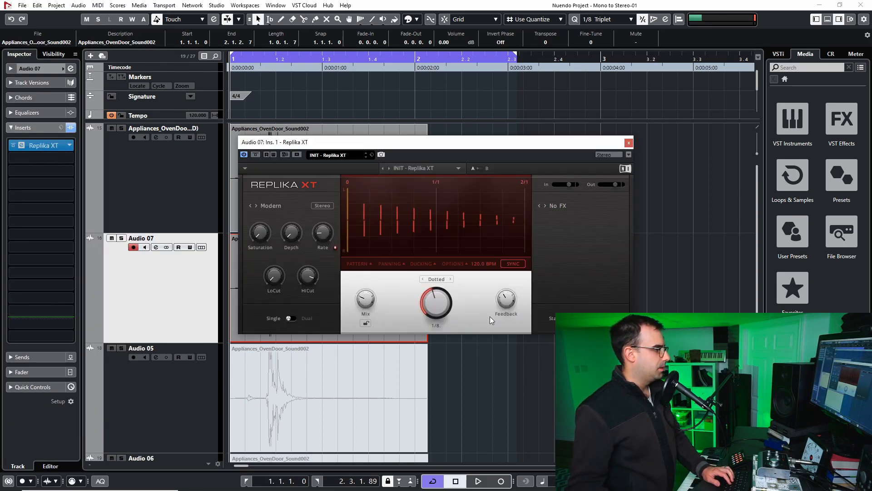
{"action": "left_click_drag", "start_coordinate": [508, 302], "coordinate": [507, 327]}
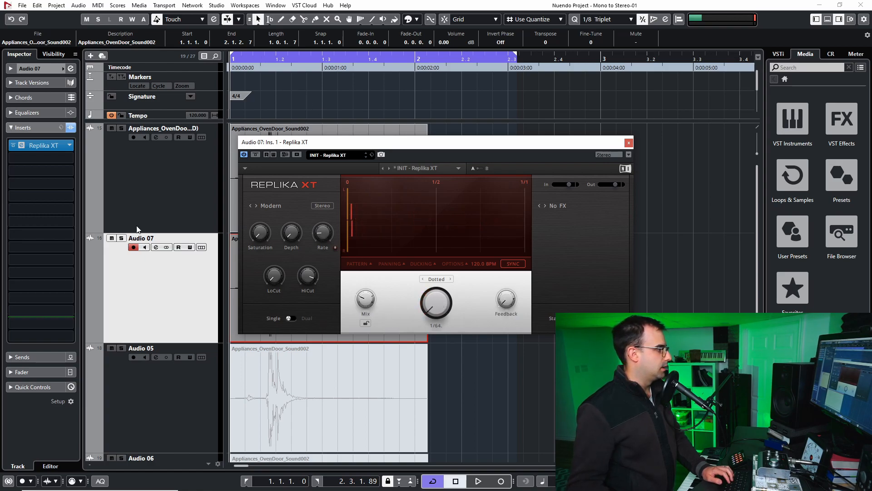
Solo the Audio 07 track and audition its delayed sound from the start, checking the stereo image in Insight's Sound Field
{"action": "left_click", "coordinate": [121, 238]}
{"action": "key", "text": "space"}
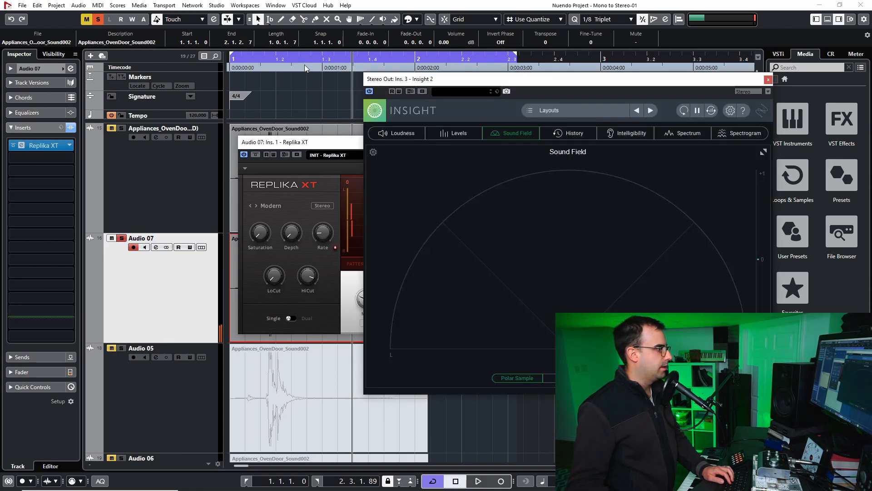
{"action": "left_click", "coordinate": [231, 68]}
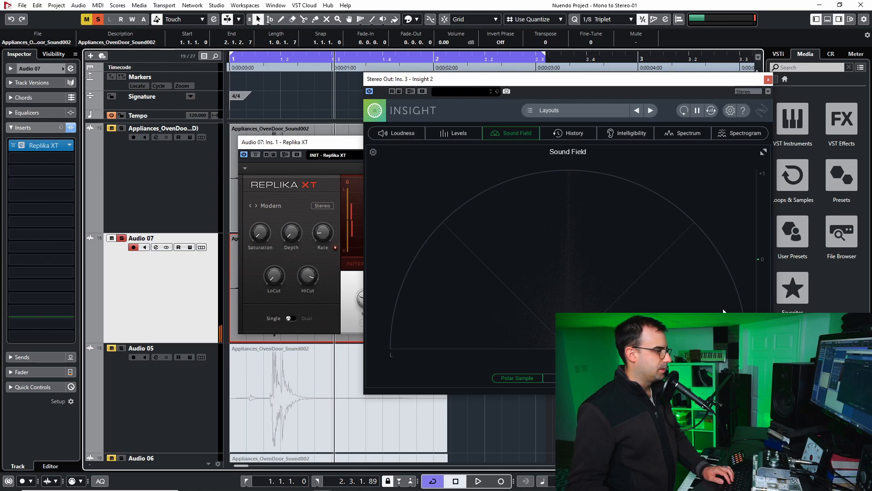
{"action": "left_click", "coordinate": [768, 79]}
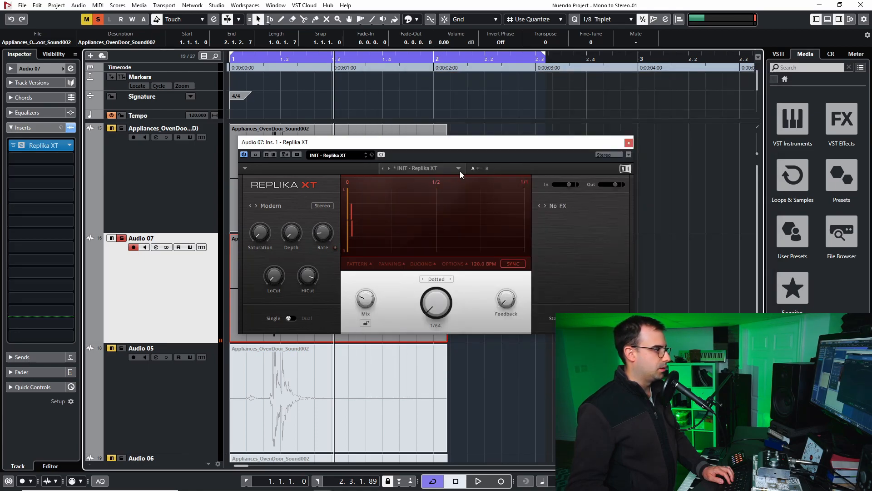
{"action": "left_click", "coordinate": [632, 145]}
{"action": "left_click_drag", "start_coordinate": [328, 65], "coordinate": [229, 65]}
{"action": "key", "text": "space"}
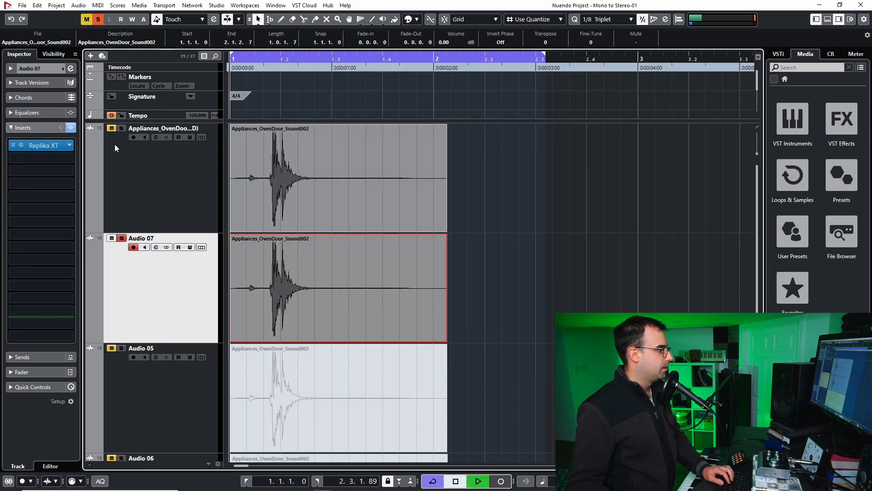
{"action": "key", "text": "space"}
Try a 1/64 triplet delay time in Audio 07's Replika XT and play the sound from the start
{"action": "left_click", "coordinate": [37, 144]}
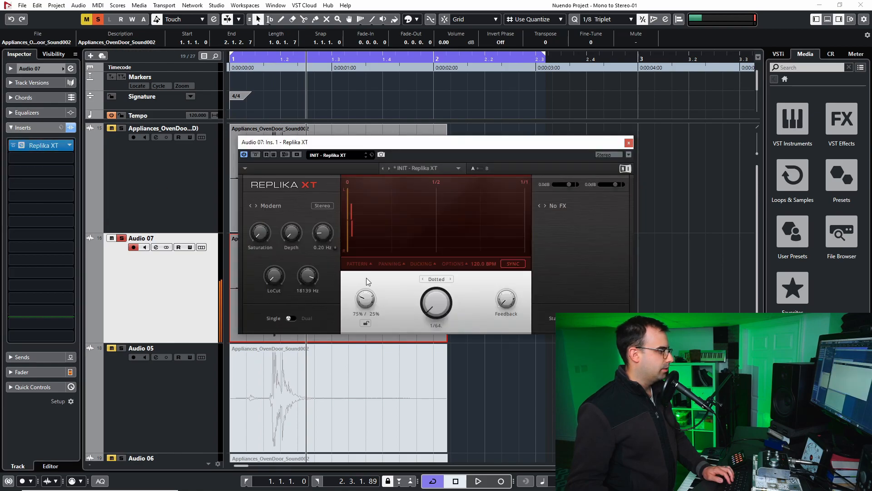
{"action": "left_click", "coordinate": [434, 279]}
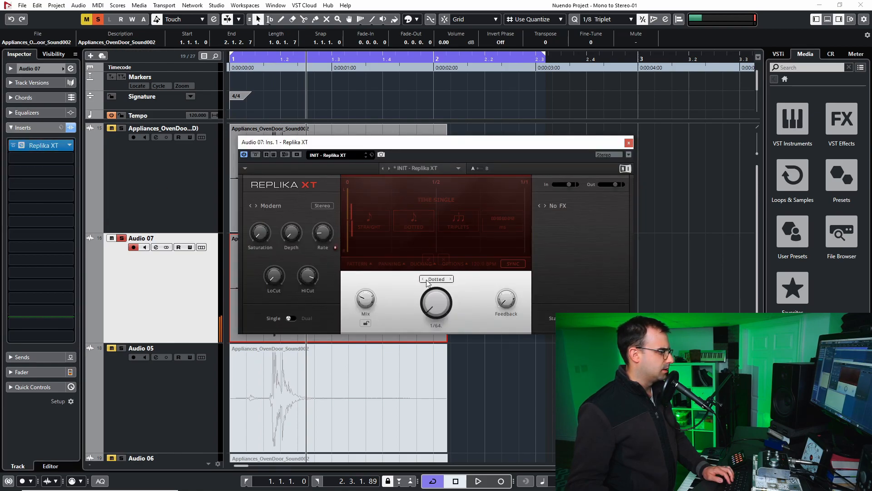
{"action": "left_click", "coordinate": [423, 279]}
{"action": "left_click", "coordinate": [450, 279]}
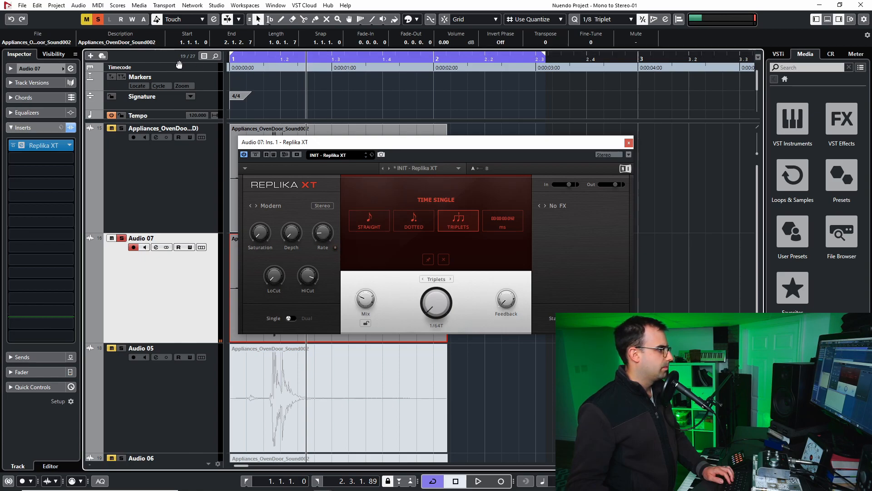
{"action": "left_click_drag", "start_coordinate": [246, 67], "coordinate": [207, 82]}
{"action": "key", "text": "space"}
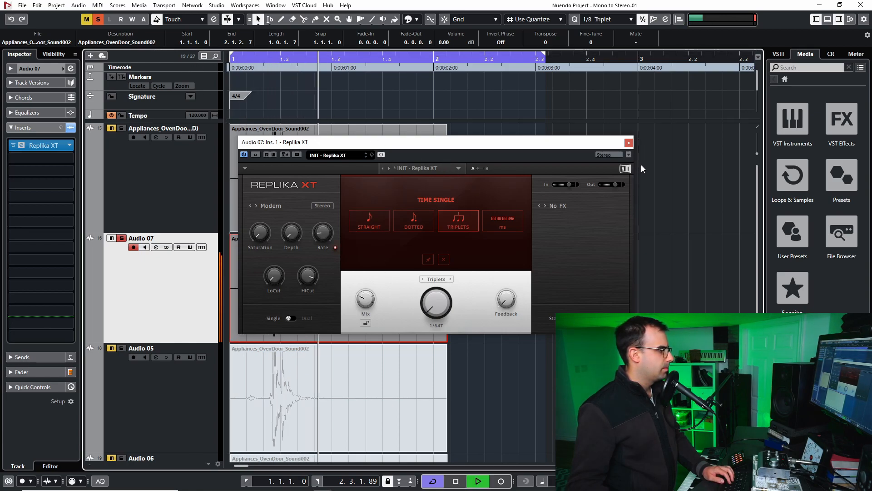
{"action": "key", "text": "space"}
Switch Audio 07's Replika XT delay time to milliseconds, set it to 16 ms, and audition the sound
{"action": "left_click", "coordinate": [503, 221]}
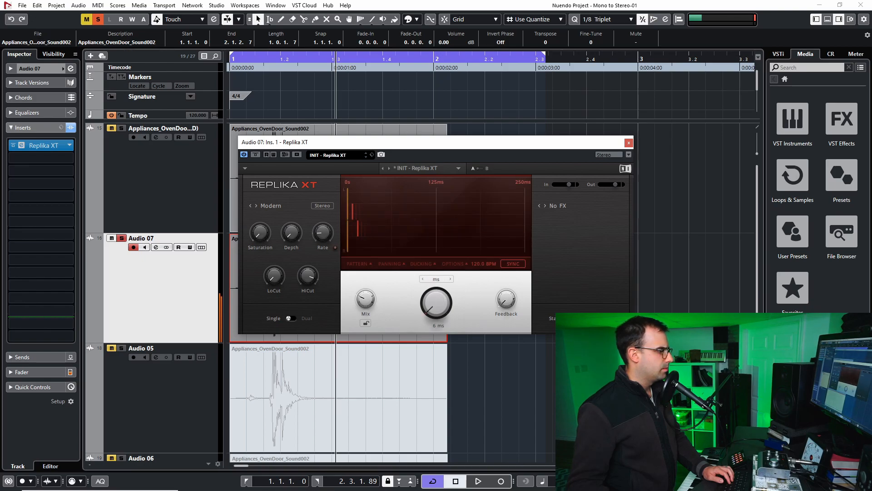
{"action": "key", "text": "space"}
{"action": "key", "text": "space"}
{"action": "left_click_drag", "start_coordinate": [244, 67], "coordinate": [222, 73]}
{"action": "key", "text": "space"}
{"action": "key", "text": "space"}
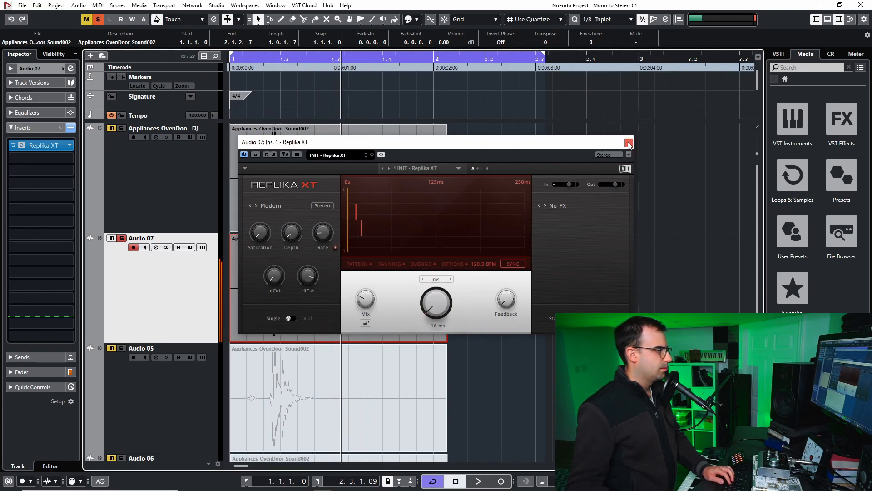
{"action": "left_click", "coordinate": [628, 143]}
Insert the BOOM Interactive ReCenter plug-in after Replika XT on the Audio 07 track
{"action": "left_click", "coordinate": [571, 245]}
{"action": "key", "text": "g"}
{"action": "key", "text": "g"}
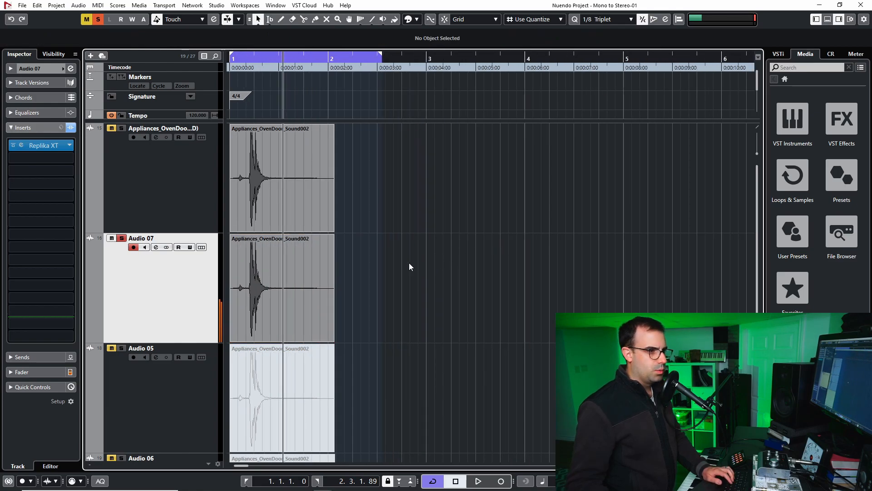
{"action": "left_click", "coordinate": [153, 307]}
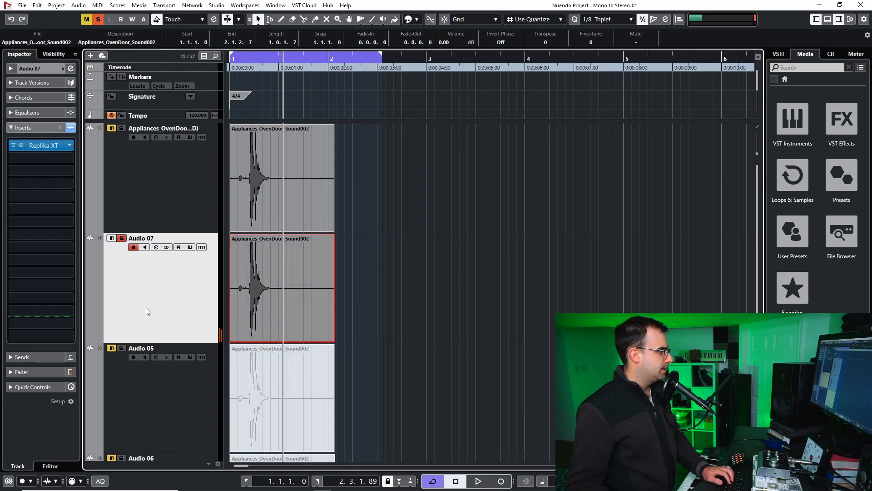
{"action": "left_click", "coordinate": [70, 159]}
{"action": "type", "text": "recenter"}
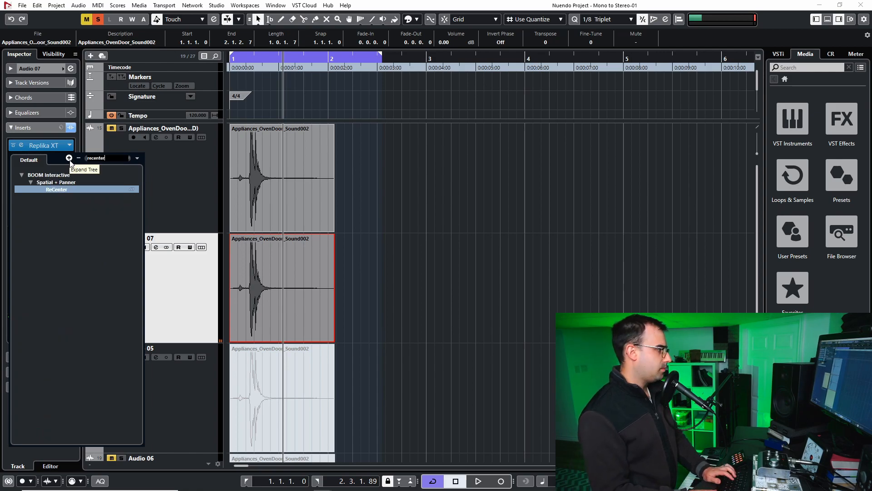
{"action": "key", "text": "Return"}
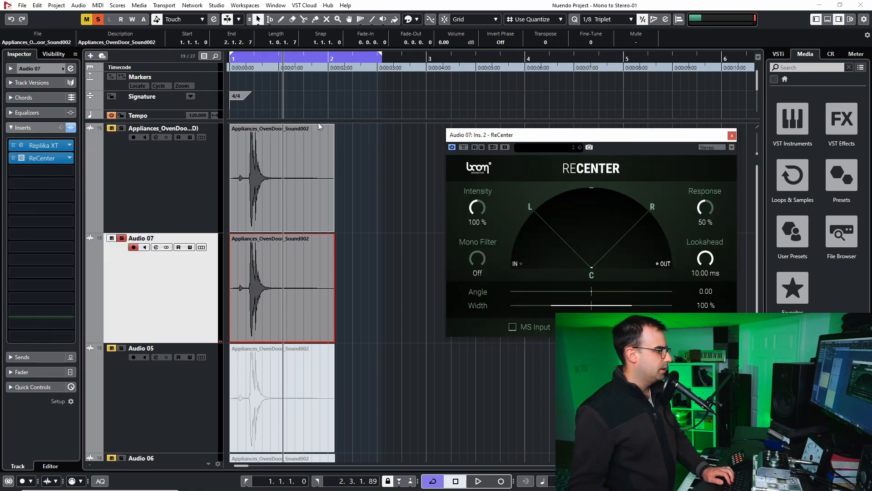
Play the Audio 07 clip from the project start and examine its stereo spread in the ReCenter display
{"action": "left_click_drag", "start_coordinate": [290, 67], "coordinate": [177, 57]}
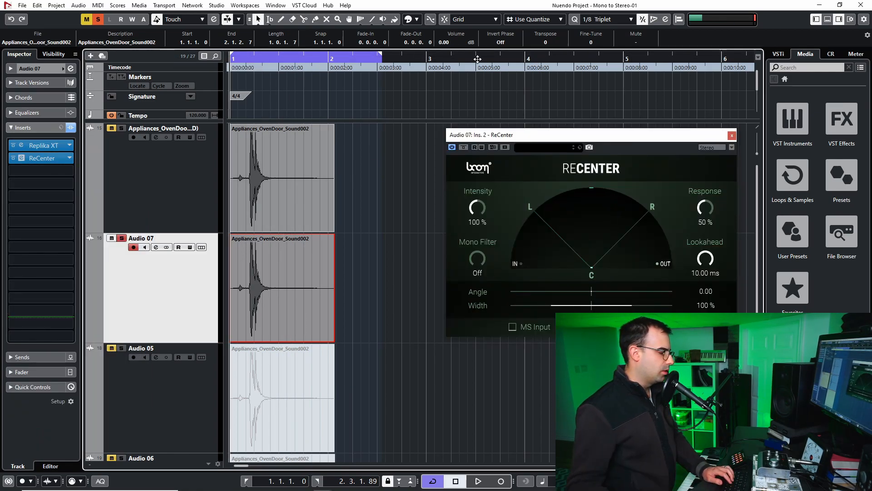
{"action": "left_click", "coordinate": [592, 326]}
{"action": "left_click", "coordinate": [262, 57]}
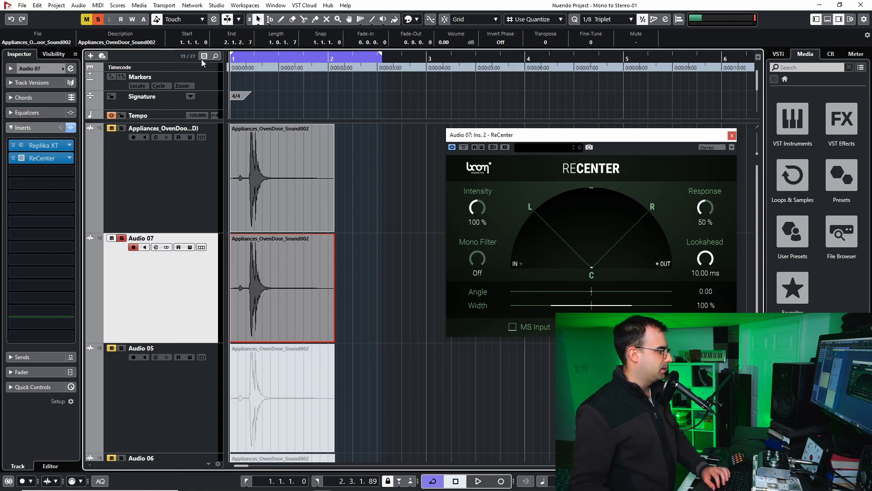
{"action": "key", "text": "h"}
{"action": "key", "text": "h"}
{"action": "key", "text": "h"}
{"action": "key", "text": "h"}
{"action": "key", "text": "h"}
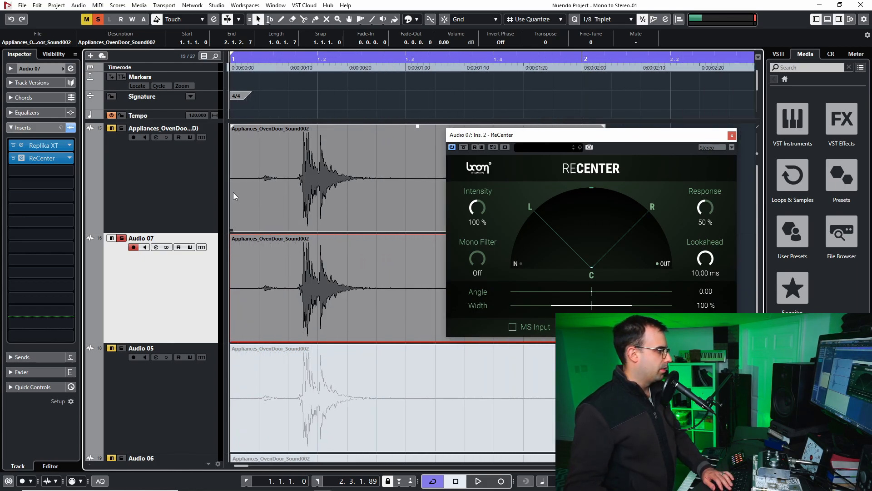
{"action": "key", "text": "h"}
{"action": "key", "text": "h"}
{"action": "key", "text": "h"}
{"action": "key", "text": "h"}
{"action": "key", "text": "g"}
{"action": "key", "text": "g"}
{"action": "key", "text": "g"}
{"action": "key", "text": "g"}
{"action": "key", "text": "g"}
{"action": "key", "text": "space"}
{"action": "key", "text": "space"}
{"action": "key", "text": "g"}
{"action": "key", "text": "g"}
{"action": "key", "text": "g"}
{"action": "key", "text": "g"}
{"action": "key", "text": "space"}
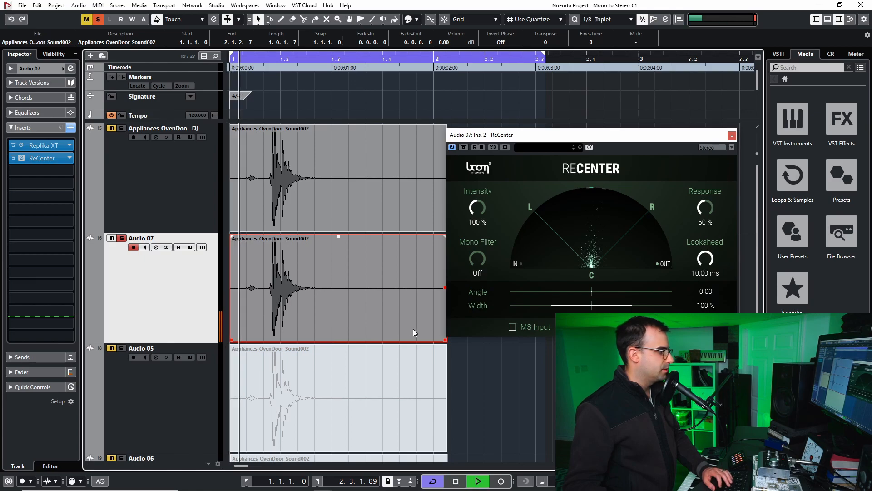
{"action": "key", "text": "space"}
Set ReCenter's Mono Filter to 138.5 Hz, play the sound, and close the plug-in window
{"action": "left_click_drag", "start_coordinate": [474, 261], "coordinate": [474, 253]}
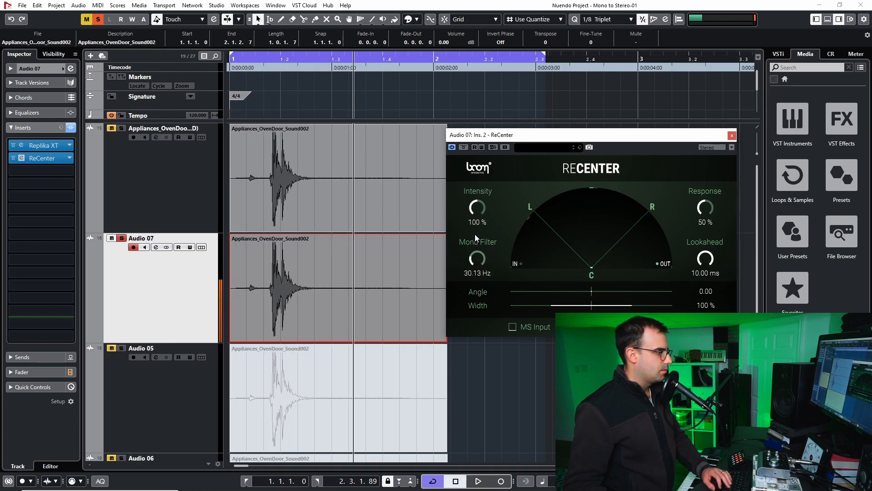
{"action": "key", "text": "space"}
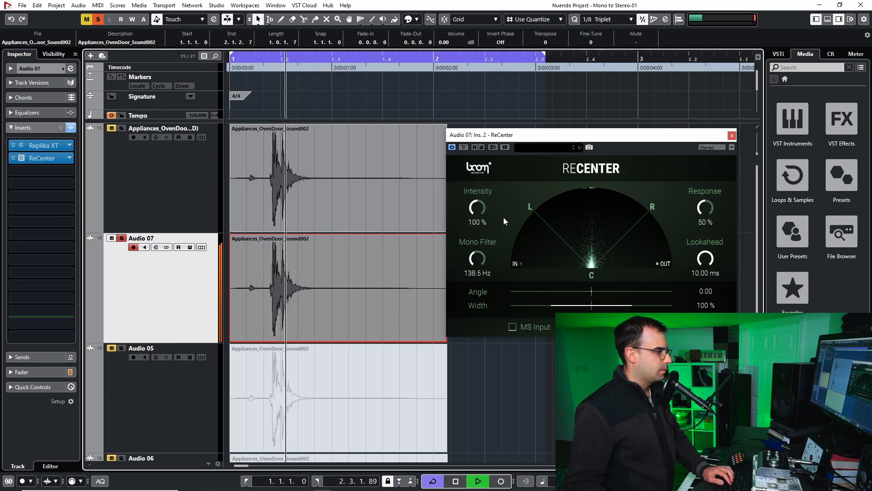
{"action": "left_click", "coordinate": [734, 136]}
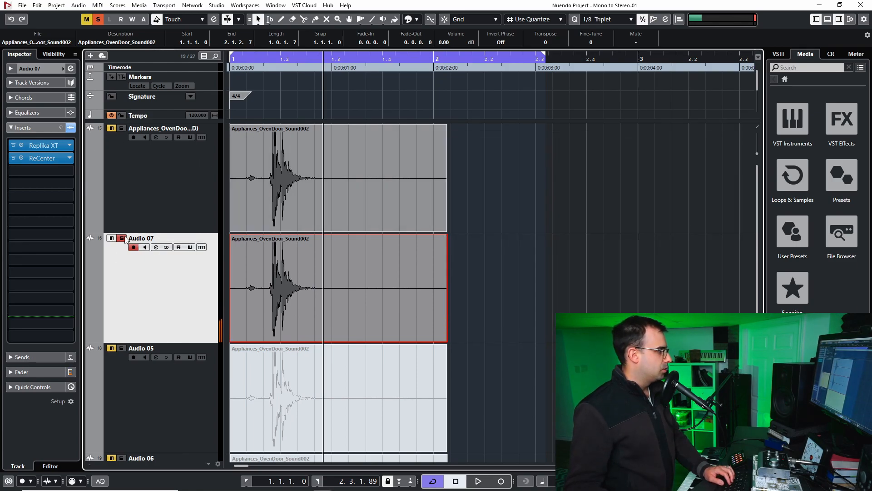
Turn off the Audio 07 solo and mute the oven door clips on the original and Audio 07 tracks
{"action": "scroll", "coordinate": [150, 248], "scroll_direction": "down", "scroll_amount": 3}
{"action": "scroll", "coordinate": [220, 312], "scroll_direction": "up", "scroll_amount": 3}
{"action": "scroll", "coordinate": [245, 305], "scroll_direction": "down", "scroll_amount": 3}
{"action": "scroll", "coordinate": [206, 266], "scroll_direction": "up", "scroll_amount": 3}
{"action": "scroll", "coordinate": [244, 293], "scroll_direction": "down", "scroll_amount": 3}
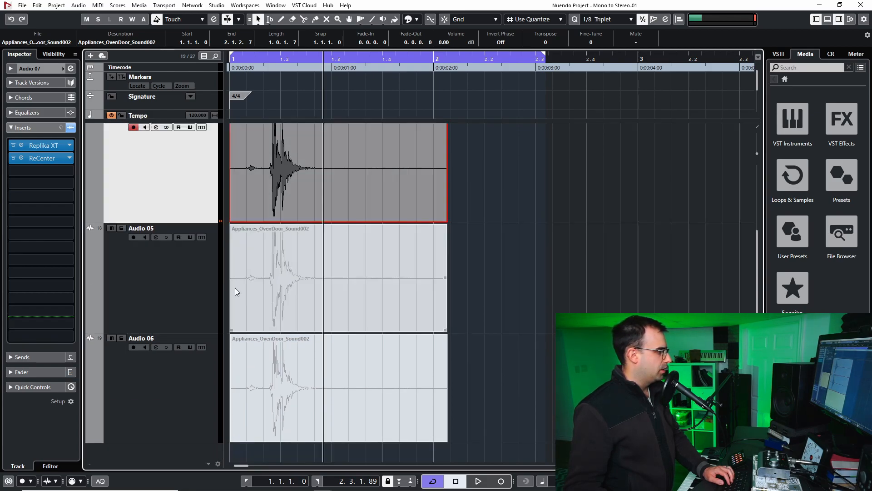
{"action": "scroll", "coordinate": [359, 239], "scroll_direction": "up", "scroll_amount": 3}
{"action": "left_click_drag", "start_coordinate": [537, 292], "coordinate": [277, 203]}
{"action": "key", "text": "shift+m"}
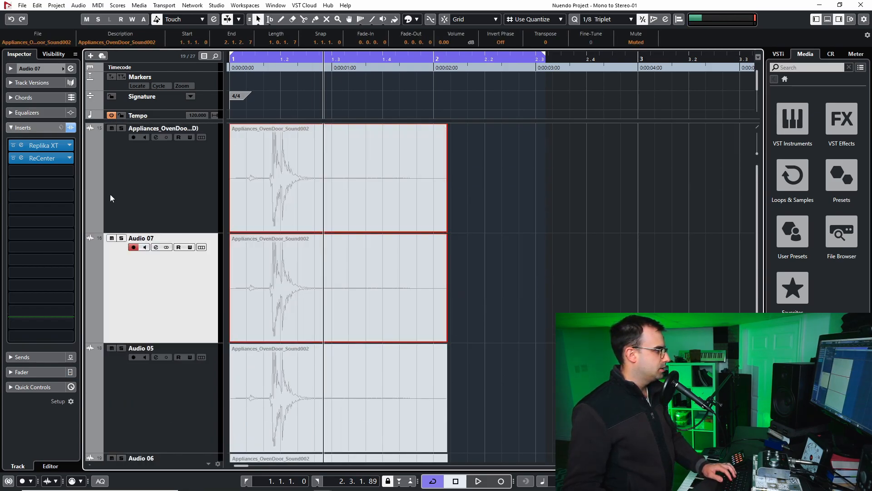
Rename the Audio 05 track as "left" and the Audio 06 track as "right"
{"action": "scroll", "coordinate": [106, 190], "scroll_direction": "down", "scroll_amount": 3}
{"action": "left_click", "coordinate": [151, 279]}
{"action": "left_click", "coordinate": [179, 370], "text": "shift"}
{"action": "left_click", "coordinate": [153, 279]}
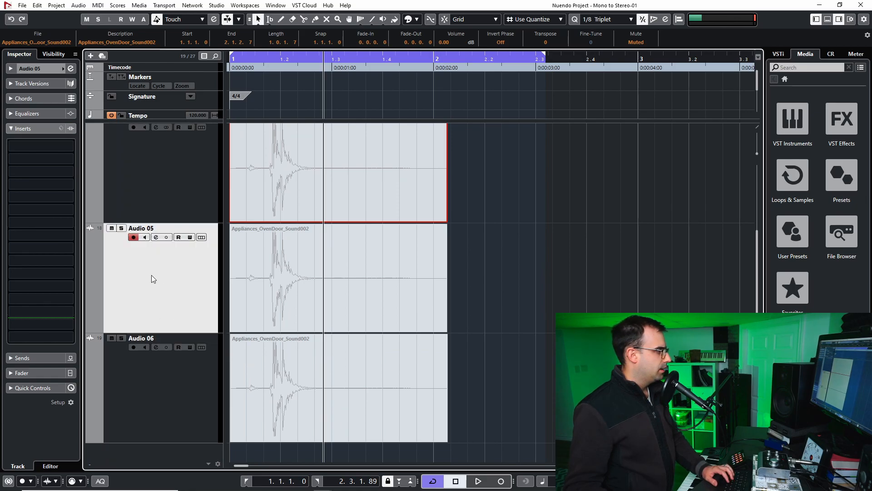
{"action": "left_click", "coordinate": [158, 388]}
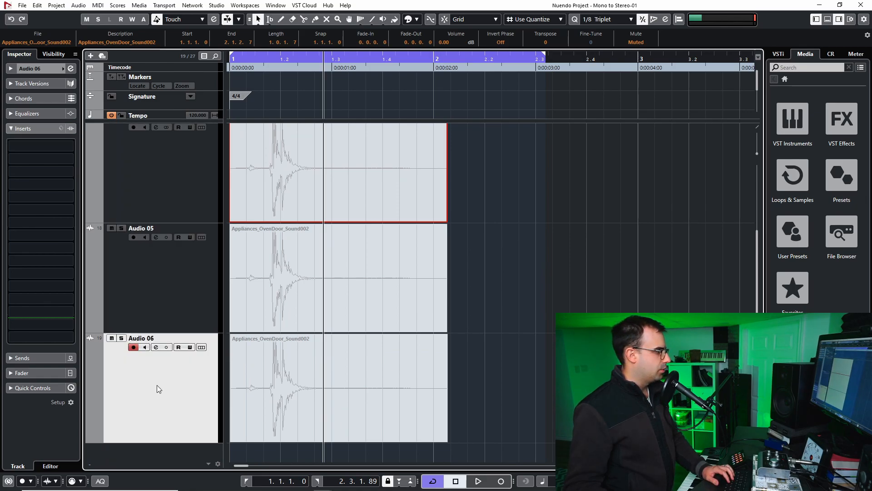
{"action": "double_click", "coordinate": [166, 228]}
{"action": "type", "text": "left"}
{"action": "key", "text": "Return"}
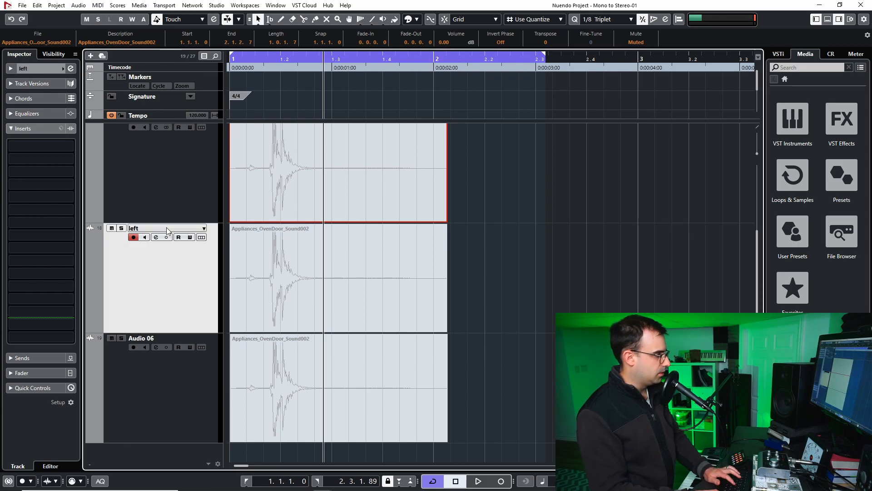
{"action": "double_click", "coordinate": [174, 337]}
{"action": "type", "text": "right"}
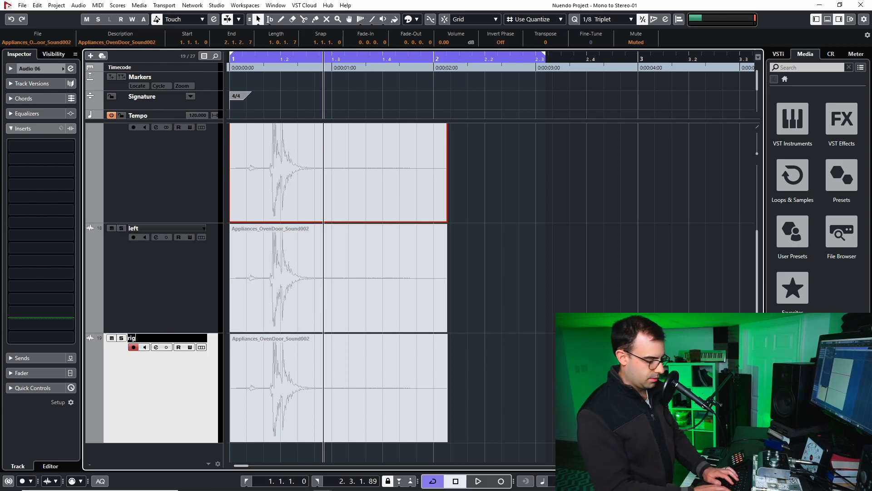
{"action": "key", "text": "Return"}
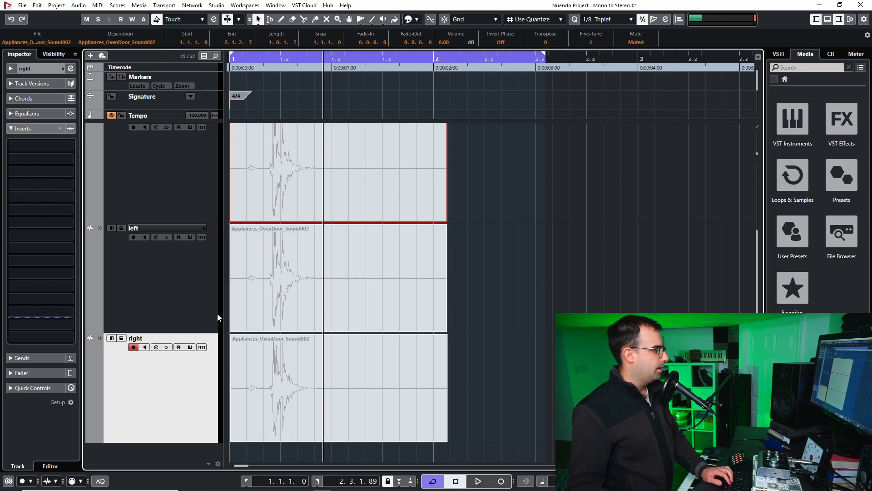
Unmute the oven door clips on the left and right tracks
{"action": "left_click", "coordinate": [202, 307]}
{"action": "left_click_drag", "start_coordinate": [562, 271], "coordinate": [380, 384]}
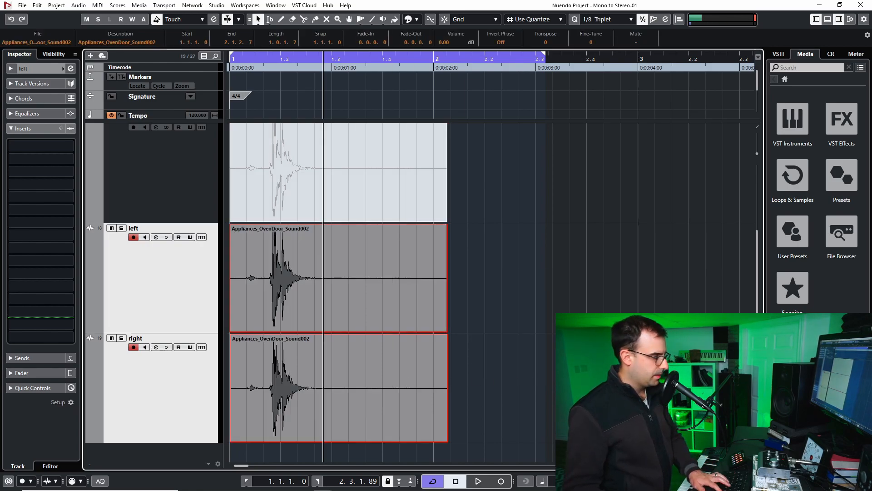
{"action": "left_click_drag", "start_coordinate": [611, 275], "coordinate": [291, 352]}
Route the left and right tracks to a new stereo group track named "stereo group", created inside the folder with output to Stereo Out
{"action": "left_click", "coordinate": [173, 286]}
{"action": "left_click", "coordinate": [183, 380], "text": "shift"}
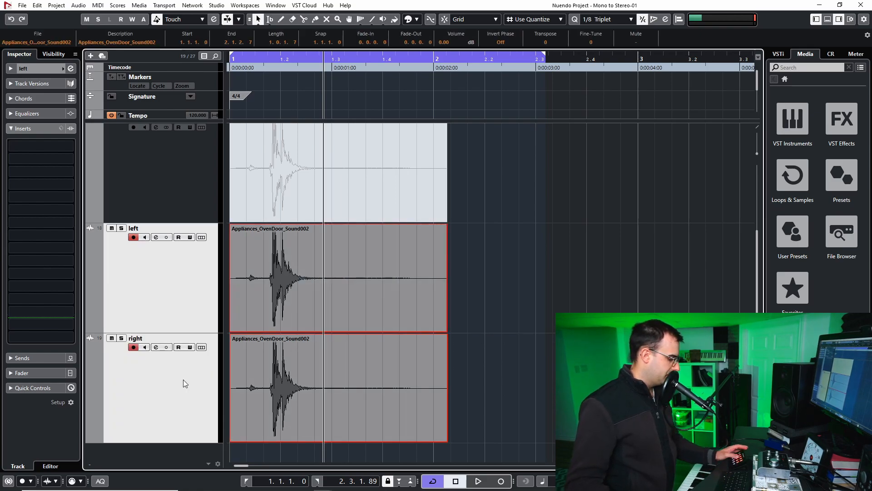
{"action": "key", "text": "alt+g"}
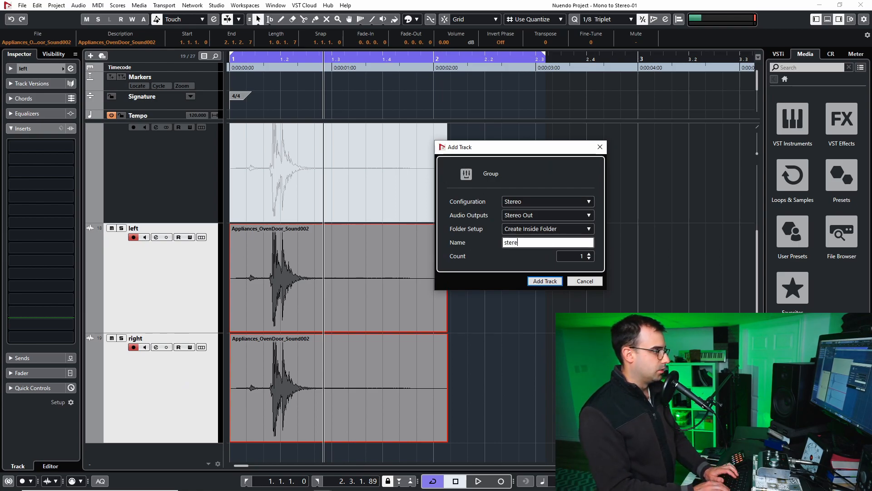
{"action": "type", "text": "stereo group"}
{"action": "key", "text": "Return"}
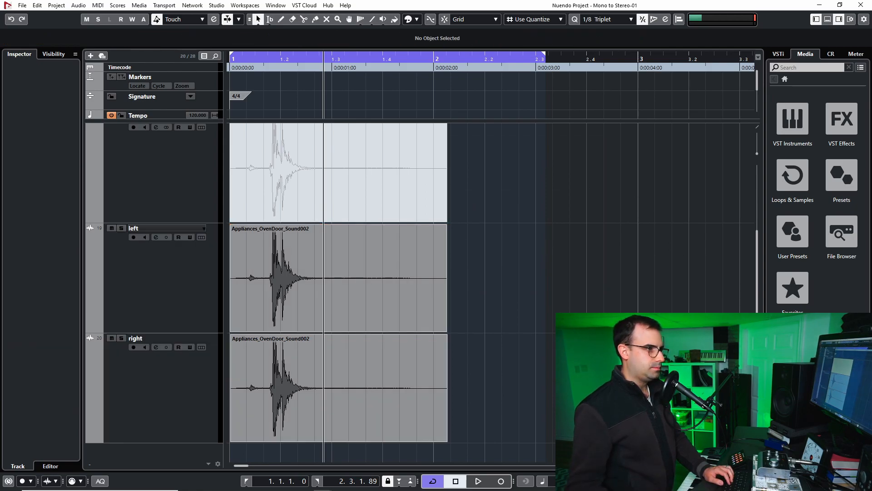
Play the sound from near the project start and check the stereo group's signal in the MixConsole
{"action": "left_click_drag", "start_coordinate": [278, 58], "coordinate": [162, 65]}
{"action": "key", "text": "space"}
{"action": "key", "text": "space"}
{"action": "key", "text": "F3"}
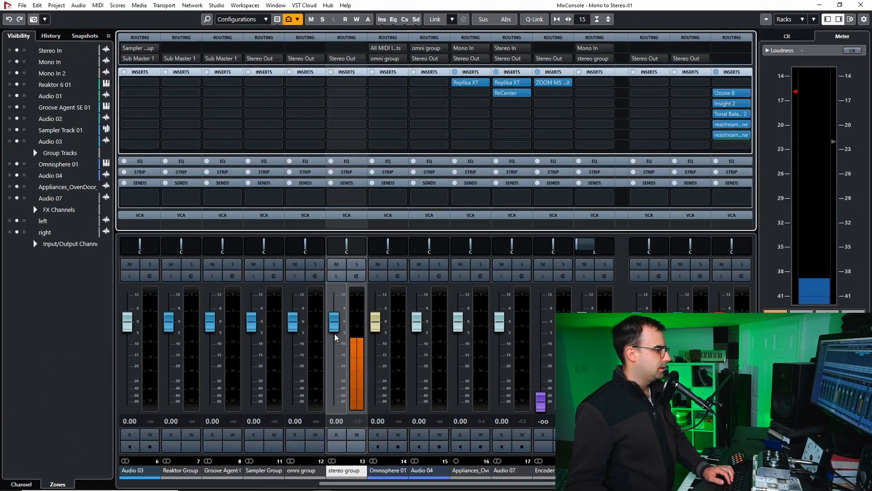
{"action": "key", "text": "space"}
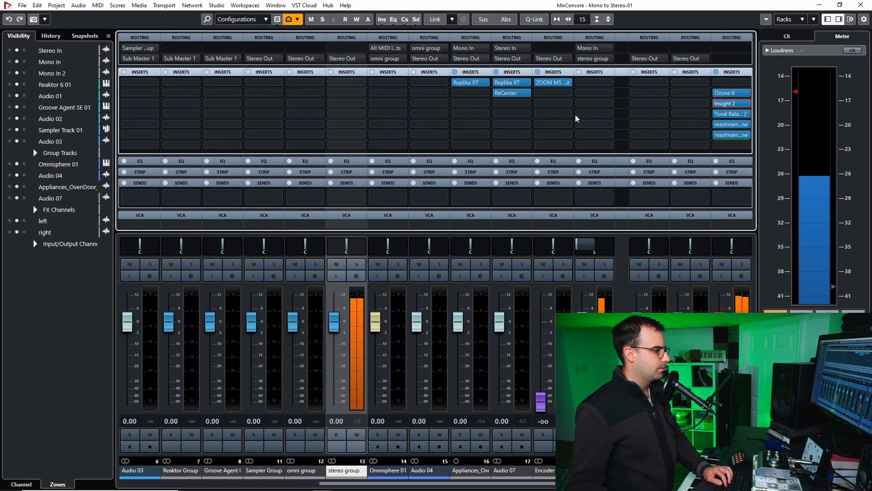
Insert the ZOOM MS Decoder 64bit plug-in on the stereo group's first insert slot and move its window clear of the clips
{"action": "left_click", "coordinate": [362, 84]}
{"action": "type", "text": "zoom"}
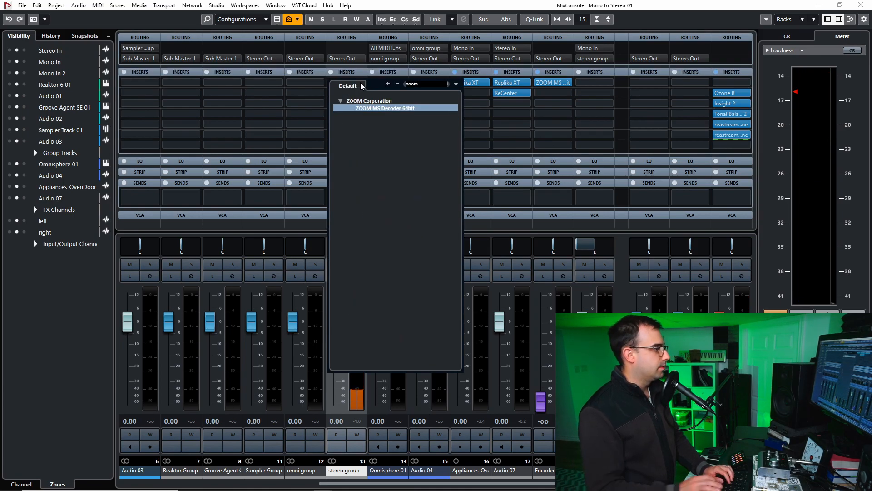
{"action": "left_click", "coordinate": [383, 109]}
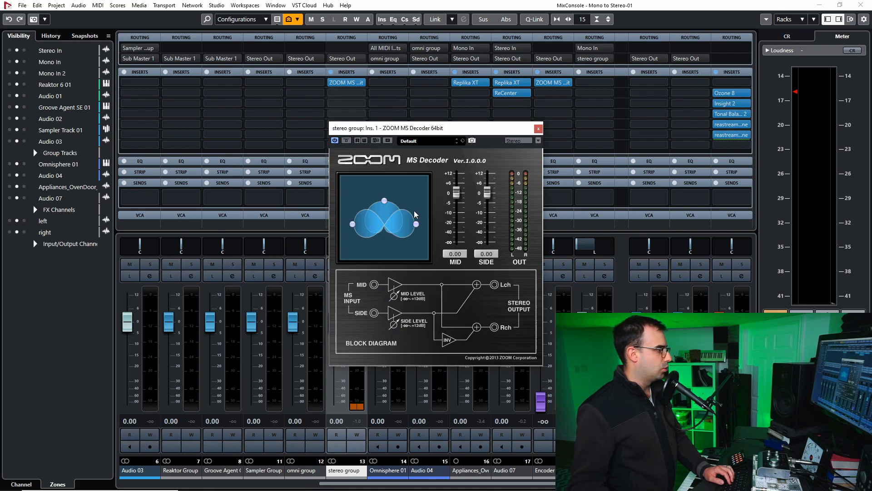
{"action": "left_click_drag", "start_coordinate": [716, 4], "coordinate": [871, 9]}
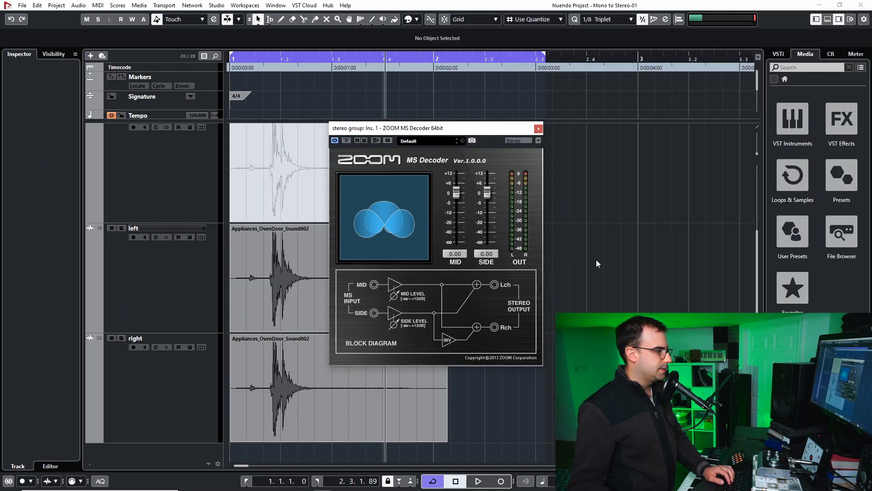
{"action": "left_click_drag", "start_coordinate": [449, 131], "coordinate": [658, 136]}
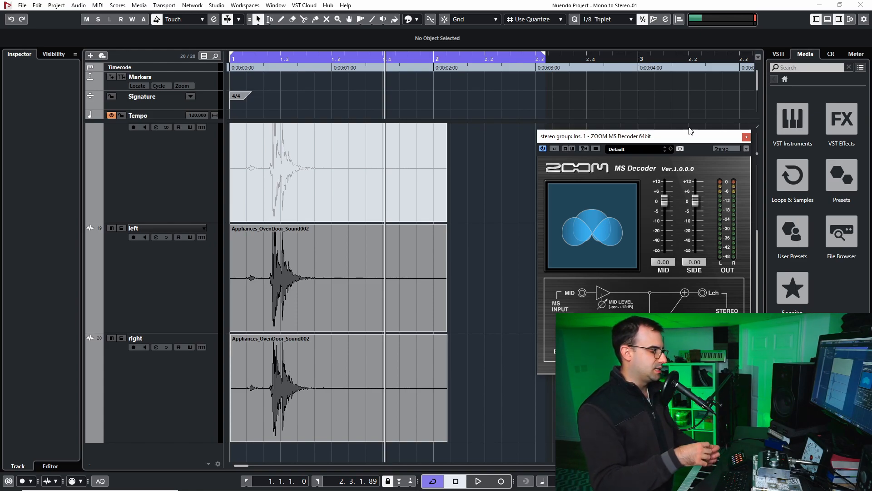
Lower the MS Decoder's Side level to -inf while playing the sound from the start
{"action": "left_click_drag", "start_coordinate": [342, 60], "coordinate": [211, 82]}
{"action": "left_click", "coordinate": [675, 259]}
{"action": "key", "text": "F3"}
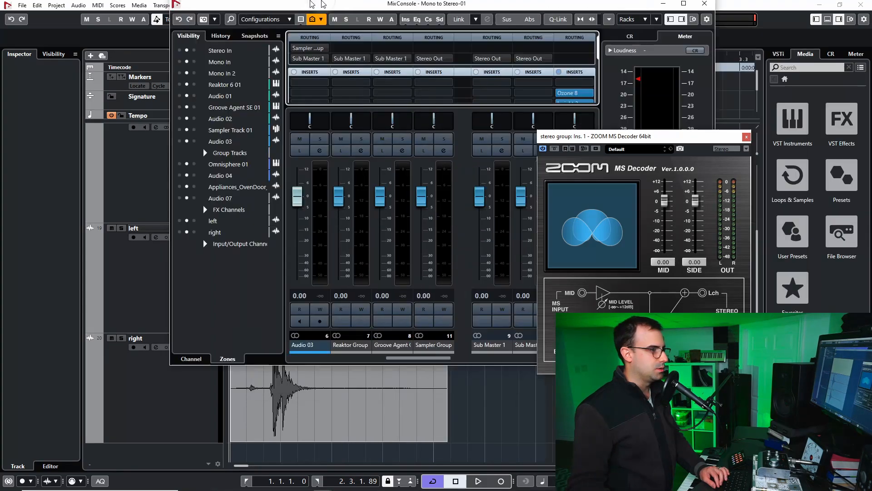
{"action": "key", "text": "F3"}
{"action": "key", "text": "space"}
{"action": "left_click_drag", "start_coordinate": [695, 203], "coordinate": [695, 250]}
{"action": "key", "text": "space"}
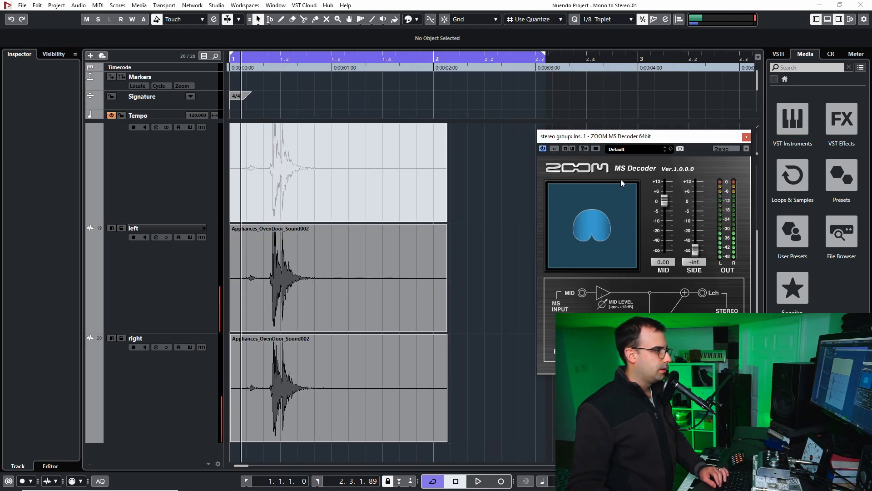
Loop playback up to 2.1.1.101 and set the MS Decoder's Side level to -9.72 while monitoring the Insight 2 Sound Field
{"action": "left_click_drag", "start_coordinate": [540, 60], "coordinate": [446, 67]}
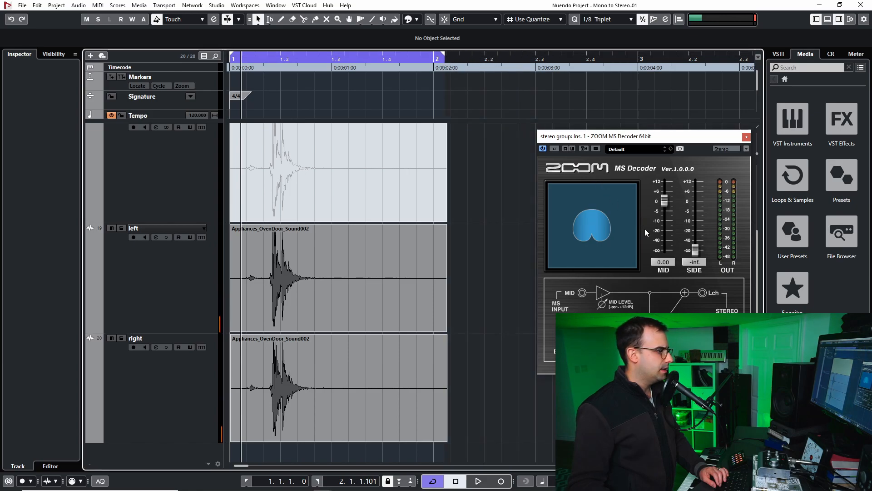
{"action": "key", "text": "space"}
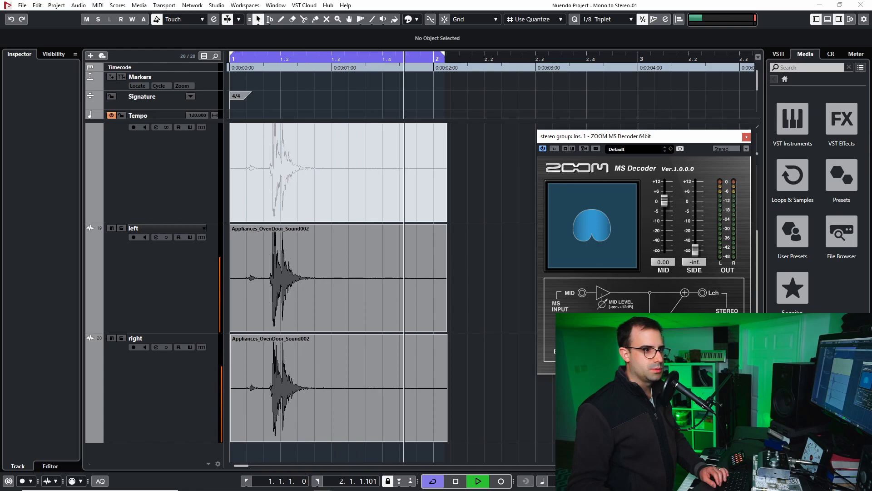
{"action": "left_click_drag", "start_coordinate": [686, 78], "coordinate": [418, 73]}
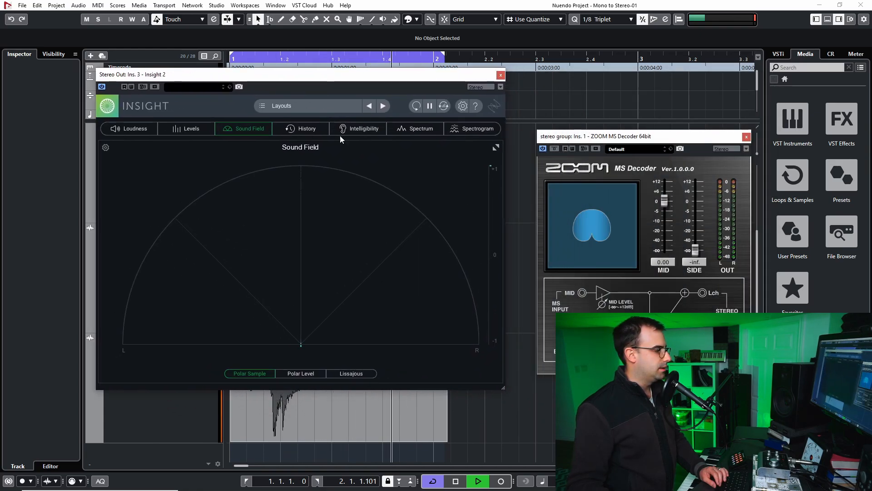
{"action": "left_click_drag", "start_coordinate": [694, 247], "coordinate": [692, 211]}
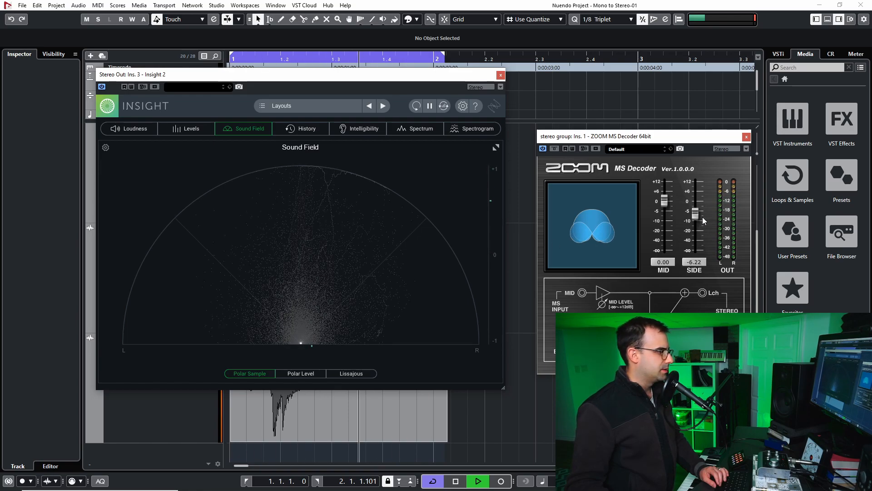
{"action": "mouse_move", "coordinate": [695, 214]}
{"action": "left_mouse_down"}
{"action": "mouse_move", "coordinate": [696, 175]}
{"action": "mouse_move", "coordinate": [698, 221]}
{"action": "left_mouse_up"}
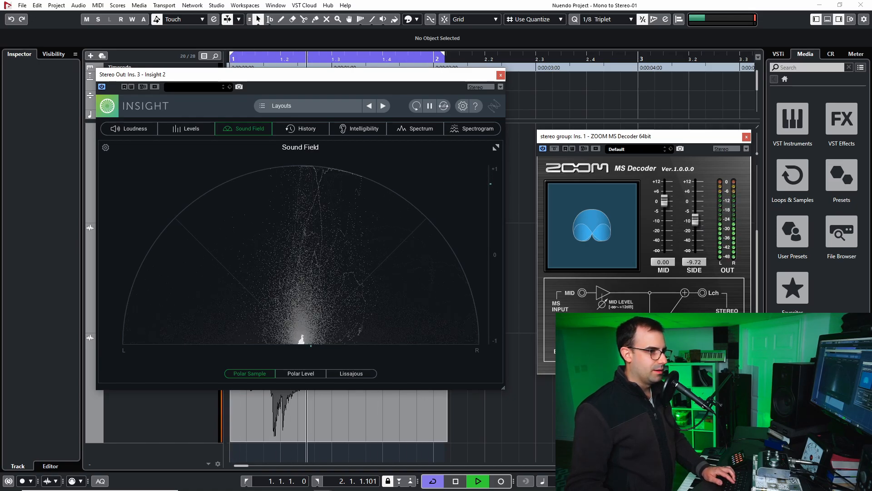
Close the Insight 2 and MS Decoder windows and insert ReCenter after the MS Decoder on the stereo group
{"action": "key", "text": "F3"}
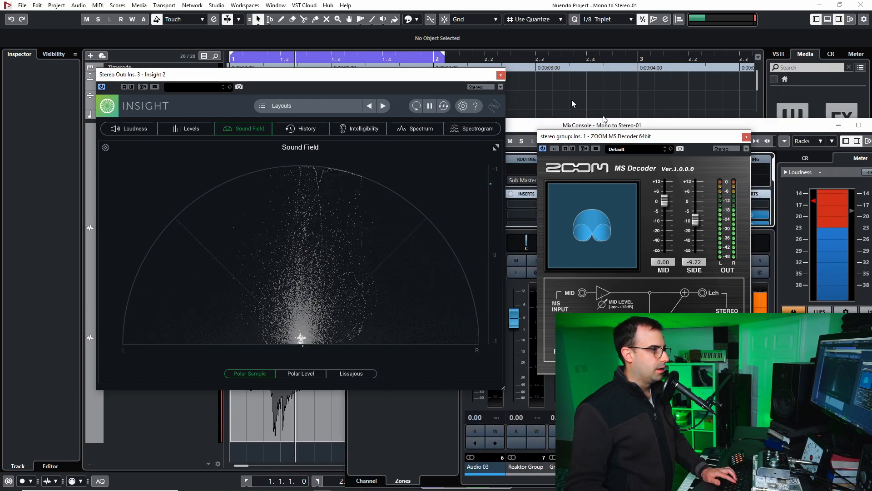
{"action": "left_click", "coordinate": [501, 74]}
{"action": "left_click", "coordinate": [746, 137]}
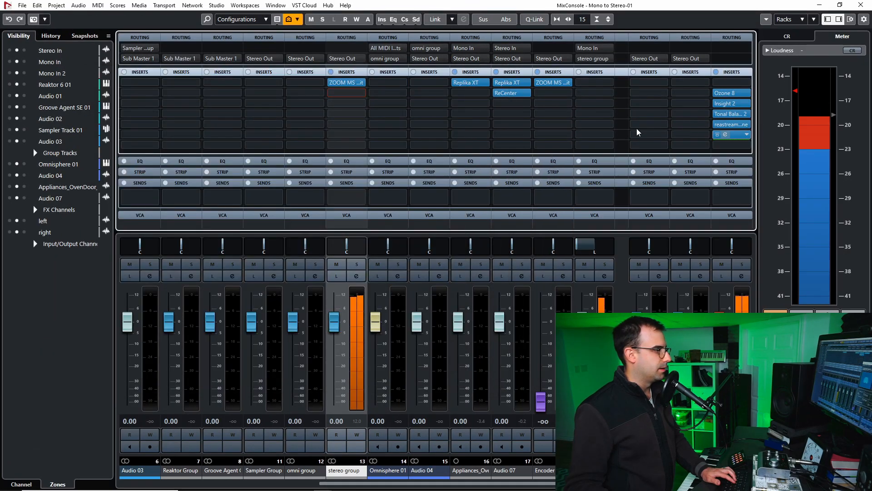
{"action": "left_click", "coordinate": [350, 93]}
{"action": "type", "text": "recent"}
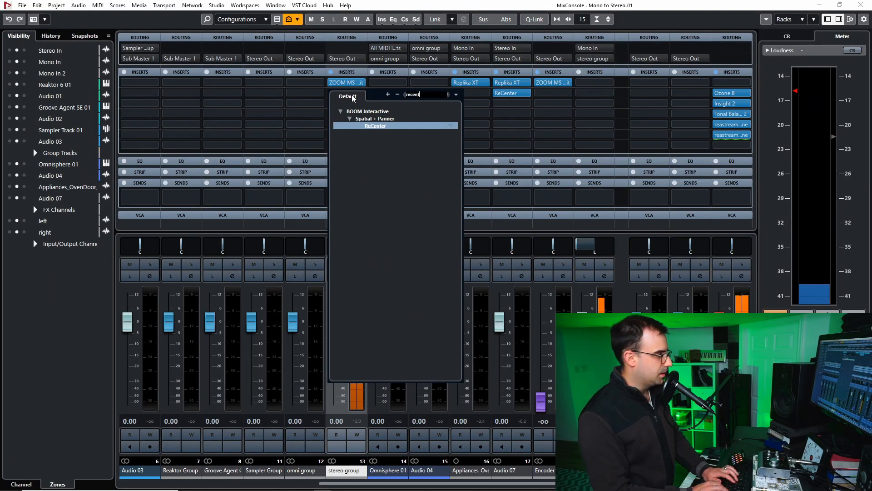
{"action": "key", "text": "Return"}
Enable Multiband in ReCenter, set its Mono Filter to 23.88 Hz, and close it to hear the loop in the project window
{"action": "left_click", "coordinate": [409, 330]}
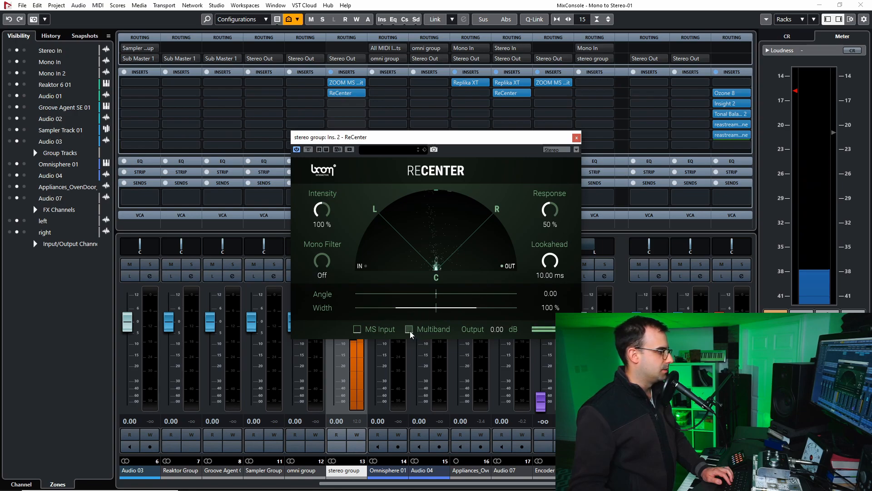
{"action": "mouse_move", "coordinate": [317, 260]}
{"action": "left_mouse_down"}
{"action": "mouse_move", "coordinate": [318, 249]}
{"action": "mouse_move", "coordinate": [319, 257]}
{"action": "left_mouse_up"}
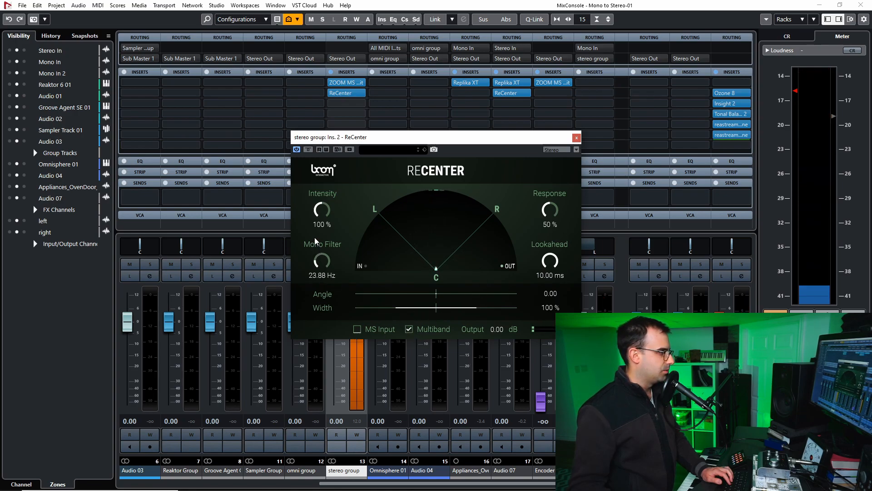
{"action": "left_click", "coordinate": [577, 136]}
{"action": "key", "text": "F3"}
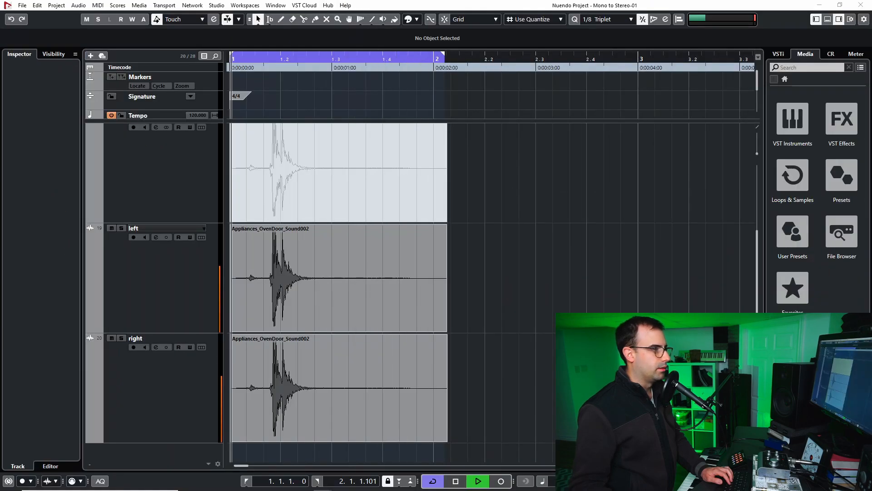
{"action": "key", "text": "space"}
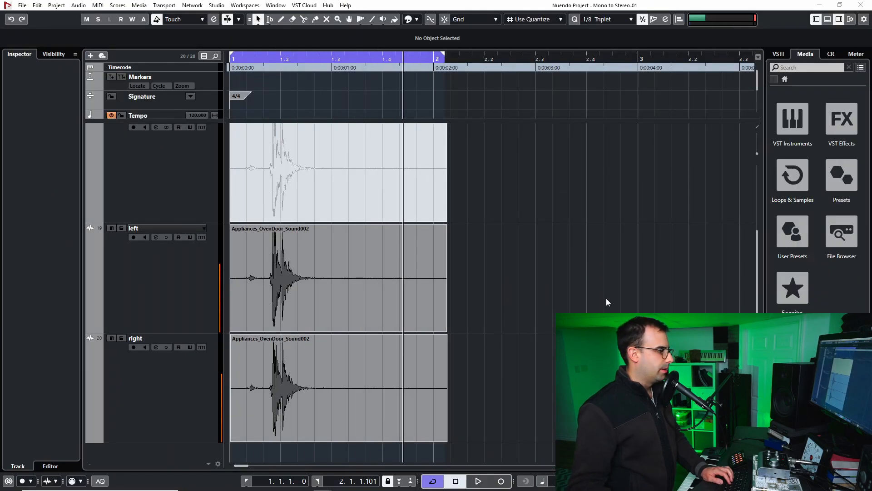
Reopen the stereo group's MS Decoder window to examine its mid and side settings, and close it
{"action": "key", "text": "alt+Tab"}
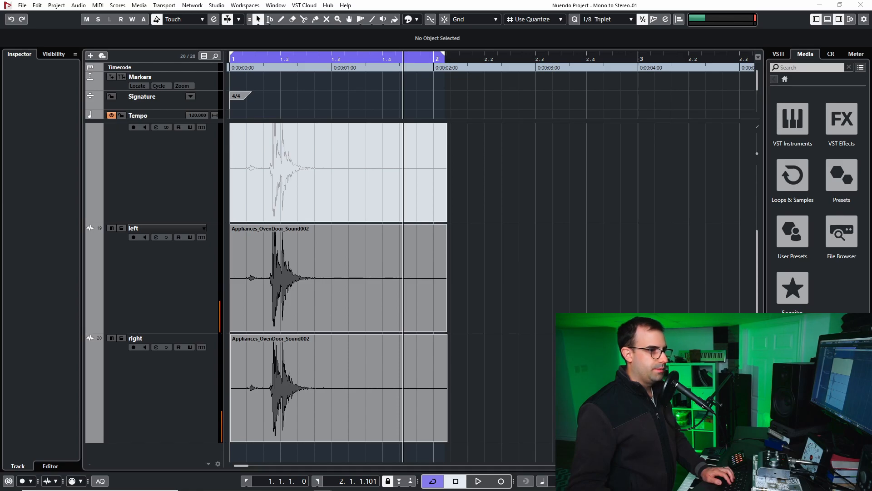
{"action": "left_click_drag", "start_coordinate": [595, 136], "coordinate": [500, 116]}
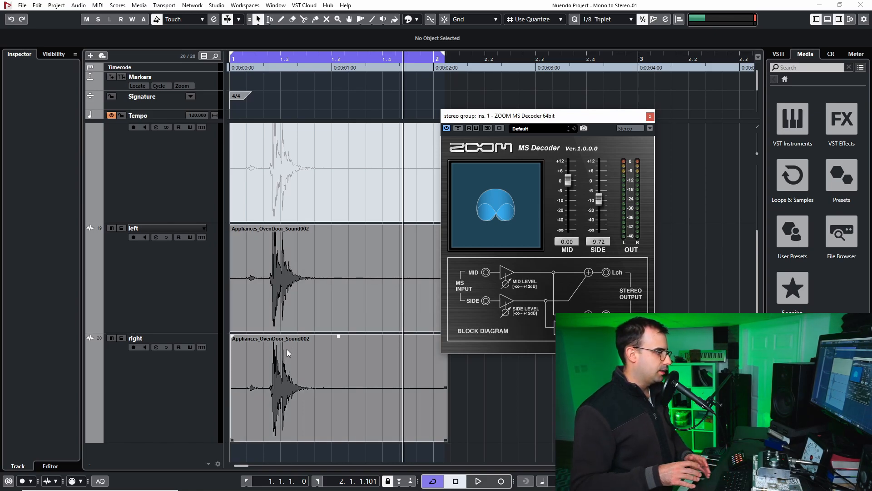
{"action": "left_click", "coordinate": [650, 117]}
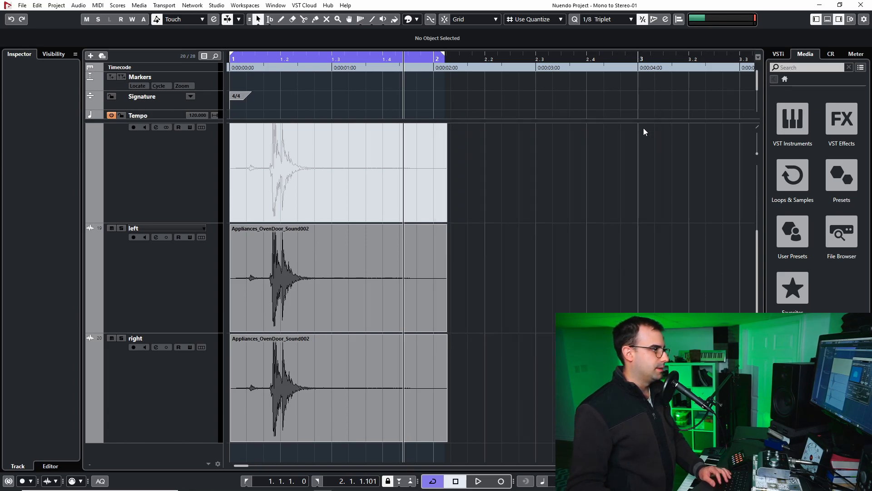